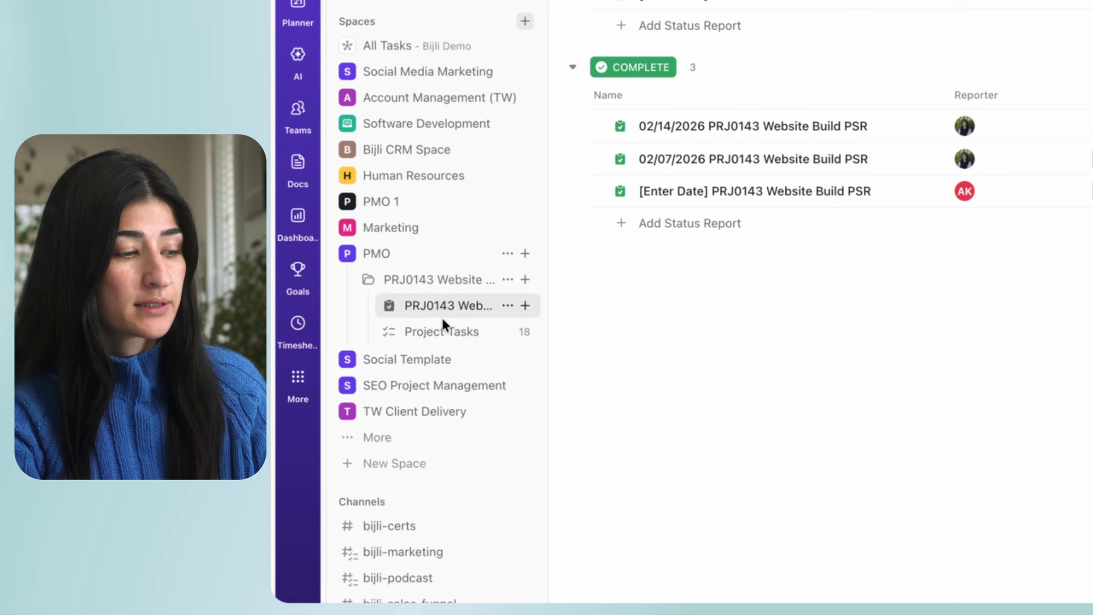
click(421, 333)
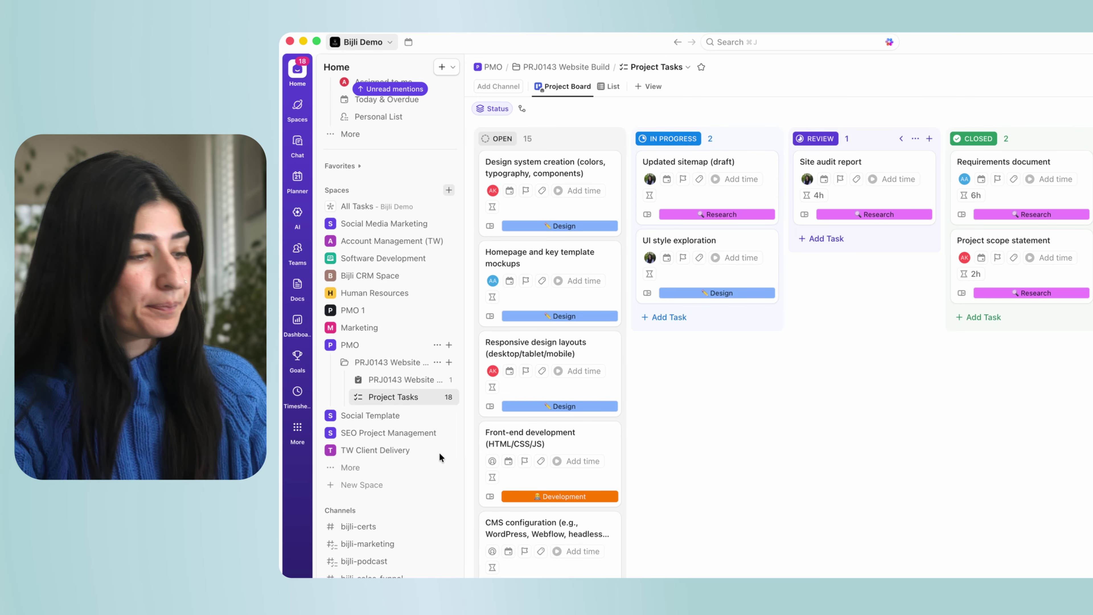
click(388, 381)
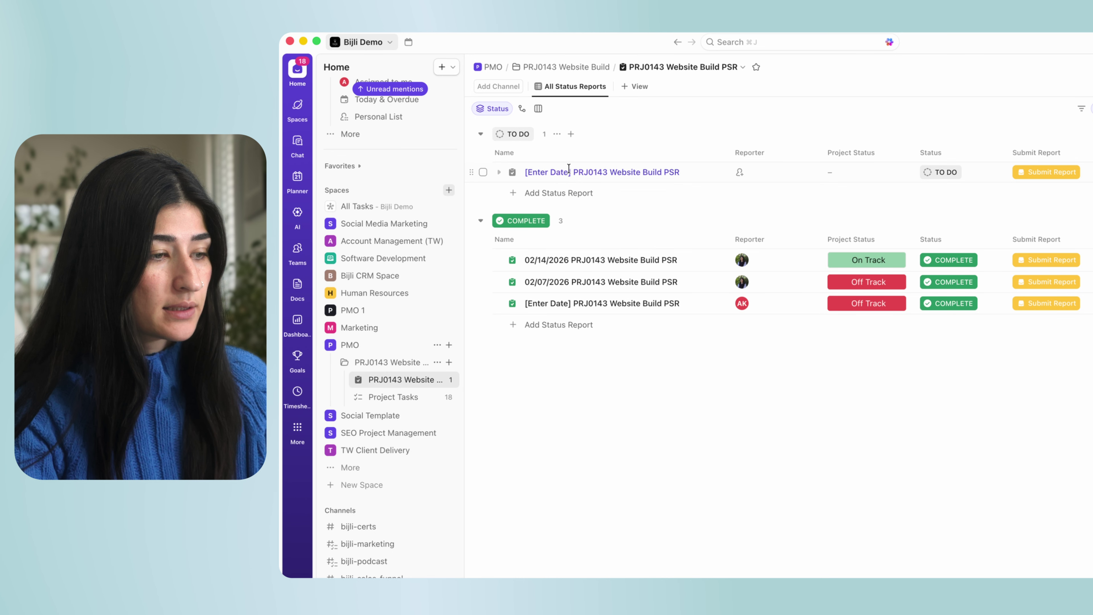
Replace the [Enter Date] placeholder in the TO DO report name with 02/21/2026.
drag(569, 172, 525, 172)
key(BackSpace)
text(02/21/)
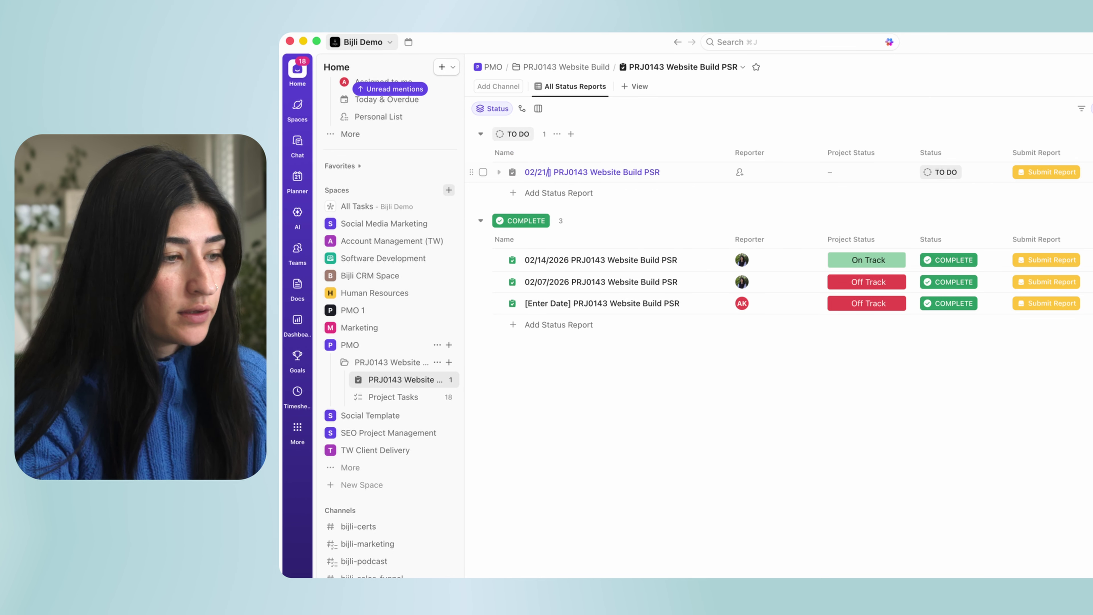
text(2027)
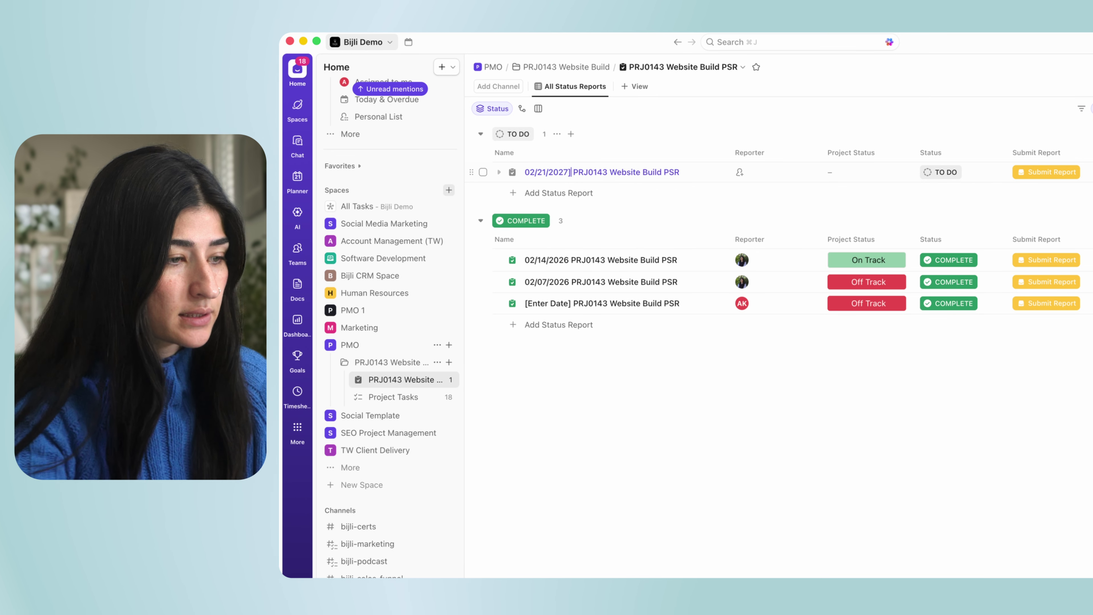
key(Delete)
key(BackSpace)
text(6)
key(Return)
Open the dated report and bring up its Executive Summary field for editing.
click(667, 171)
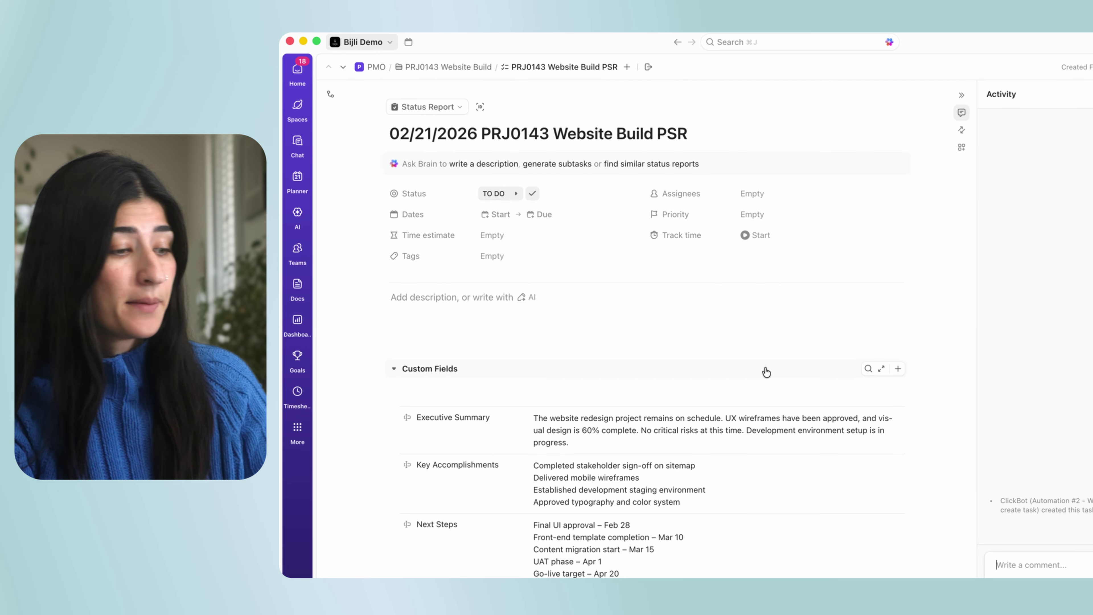
scroll(765, 372, down, 3)
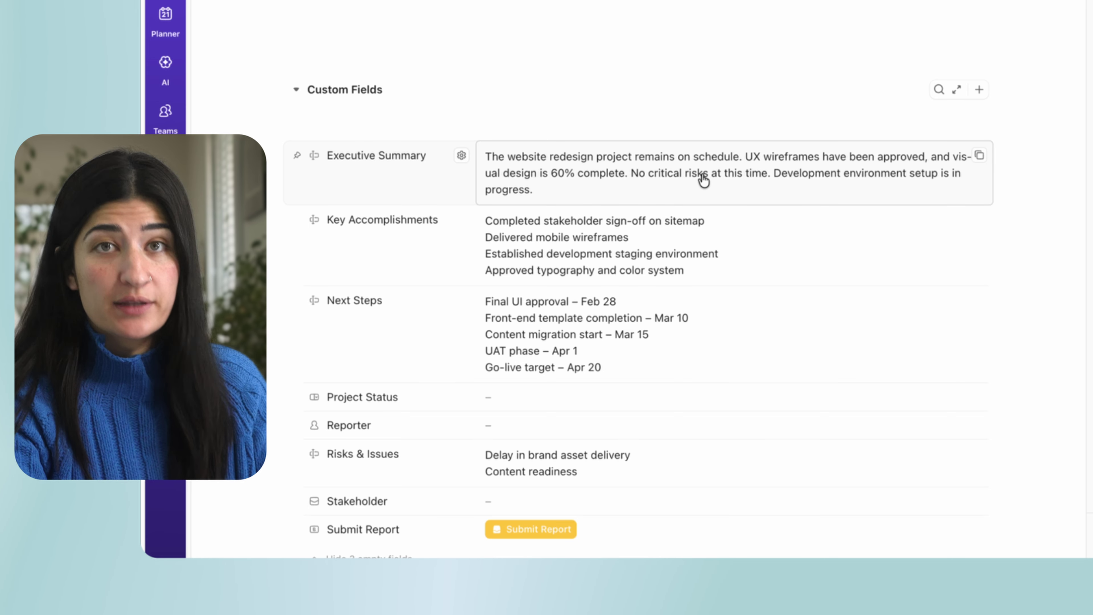
click(594, 179)
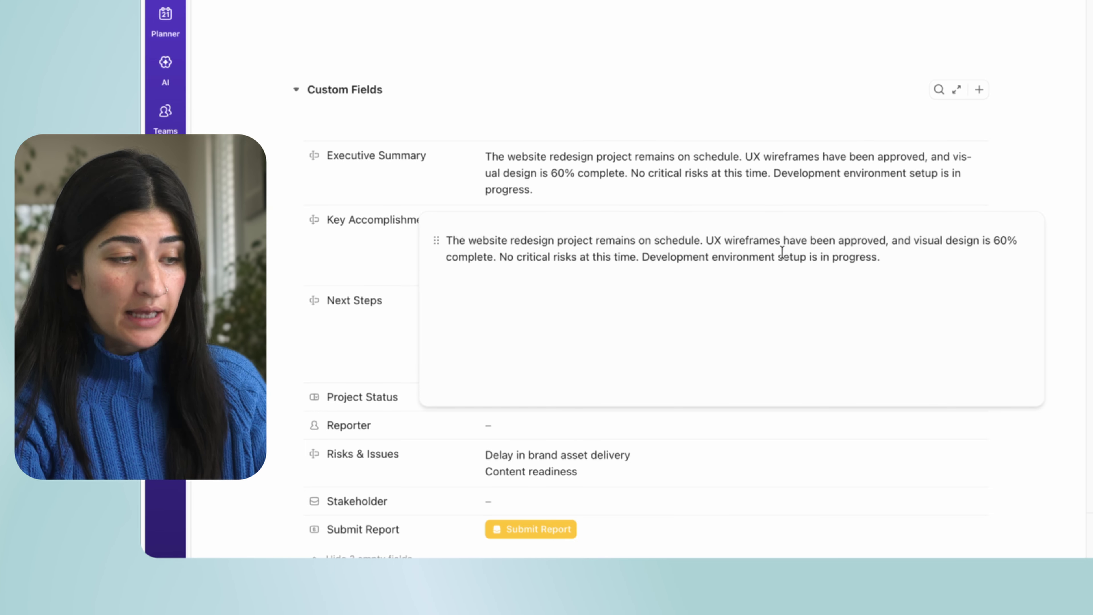
Change the Executive Summary's design progress from 60% to 80%.
click(998, 240)
key(BackSpace)
click(939, 275)
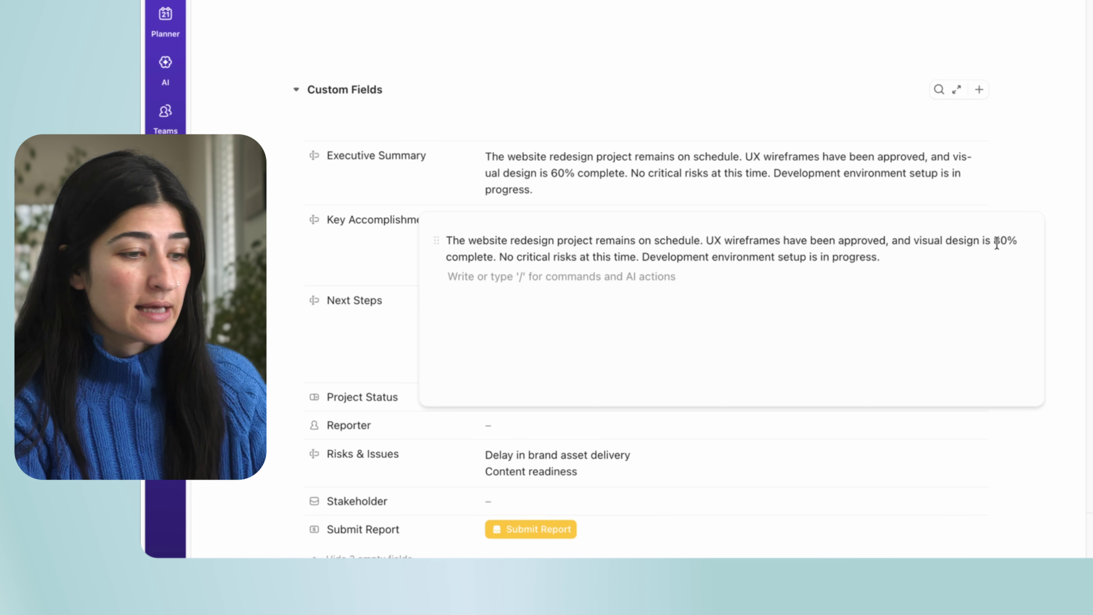
key(Escape)
Copy the first two Next Steps items: final UI approval and front-end template.
click(617, 240)
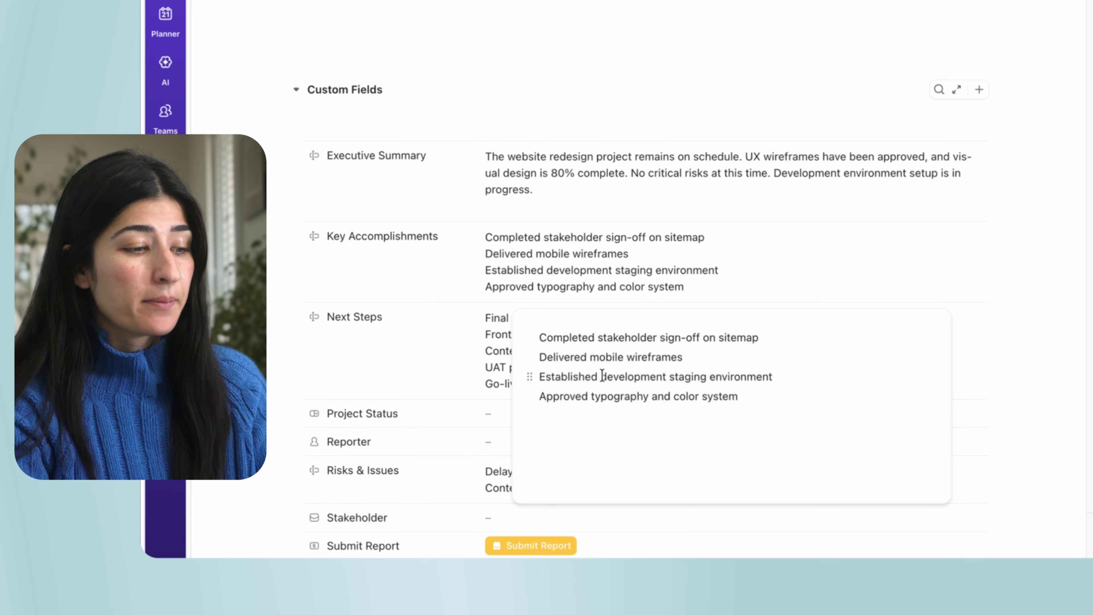
click(427, 362)
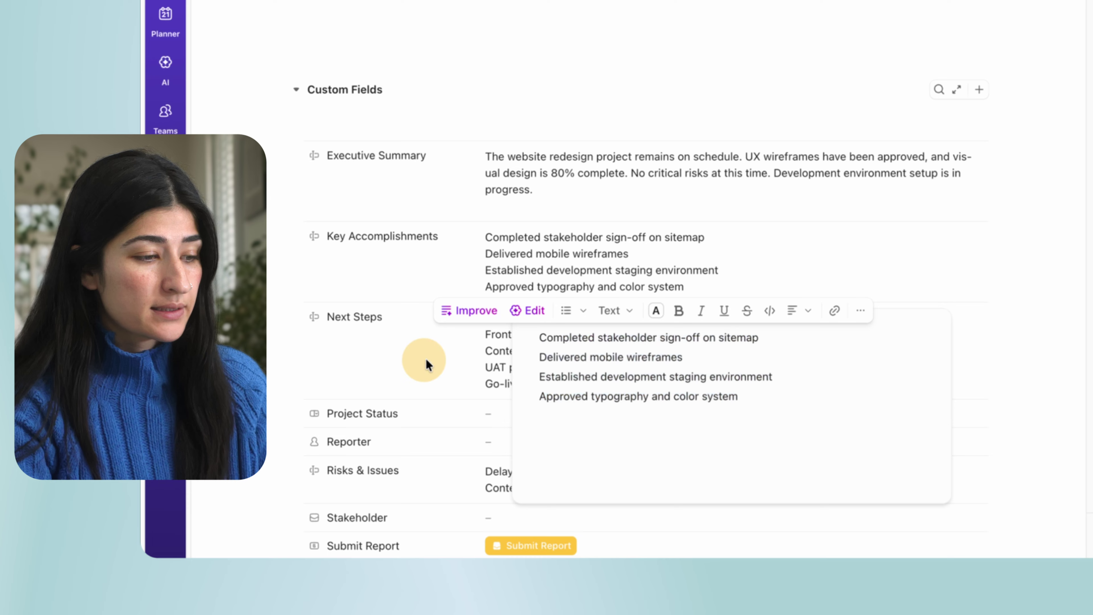
click(620, 367)
drag(539, 434, 623, 434)
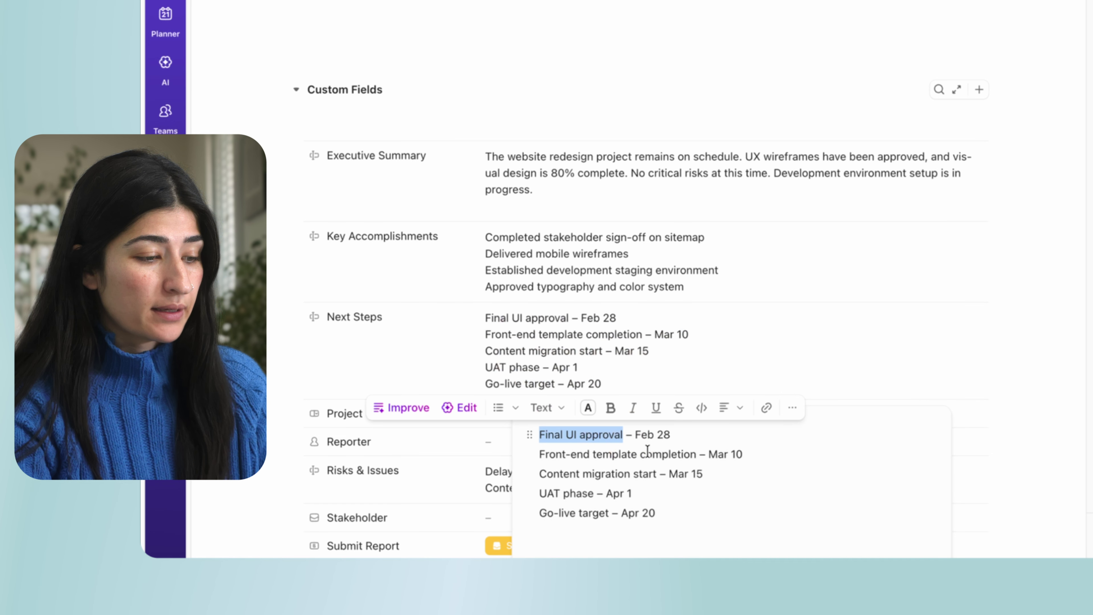
shift+click(754, 454)
key(ctrl+c)
click(723, 261)
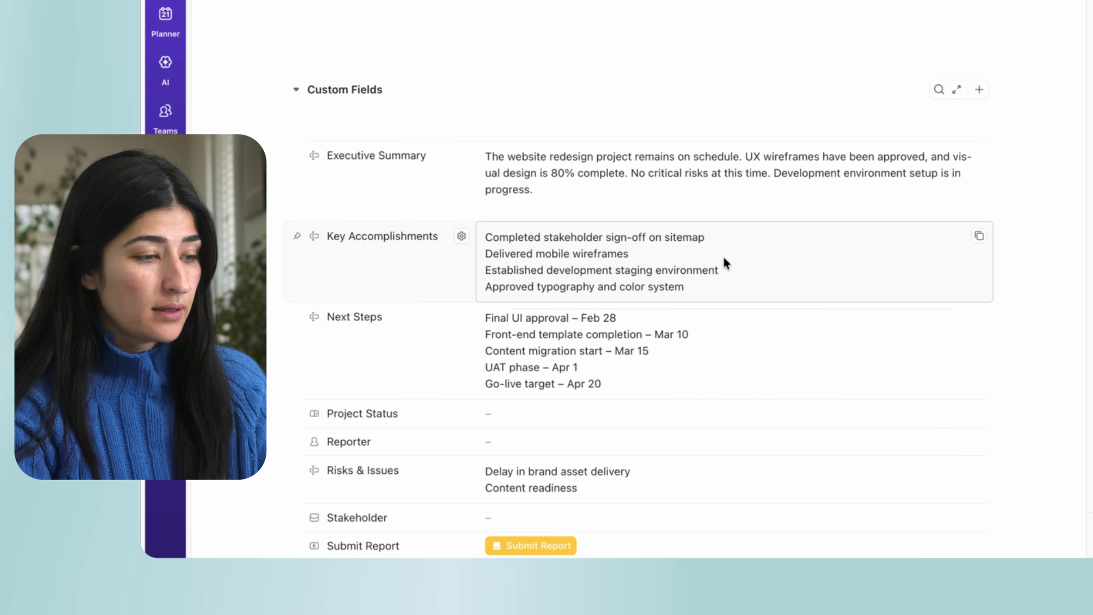
Paste them atop Key Accomplishments as 'Final UI approval is complete' and 'Front-end template is complete'.
click(726, 263)
key(ctrl+v)
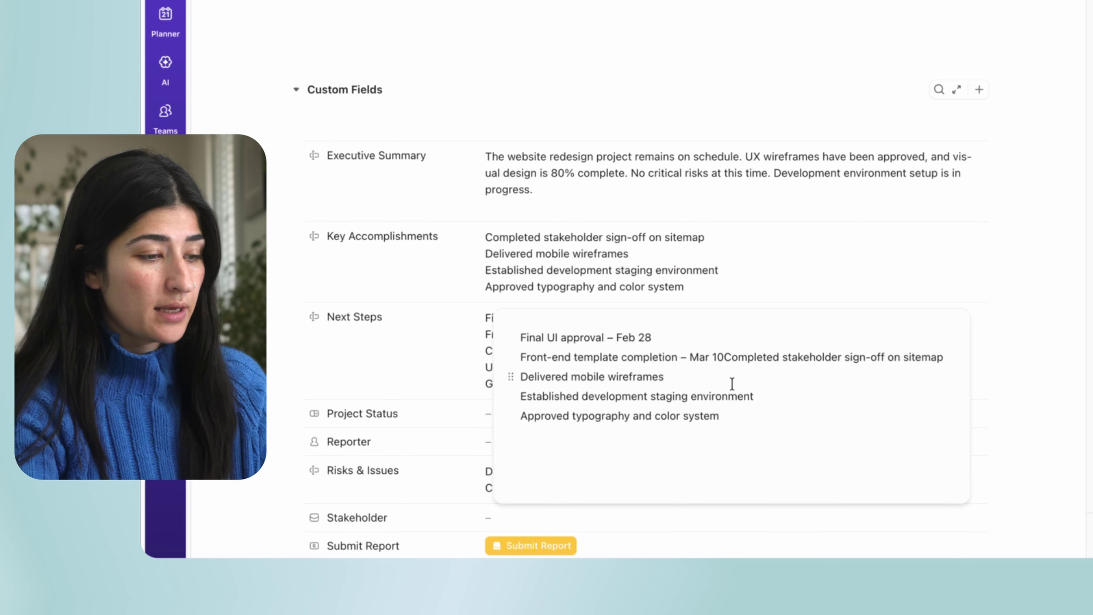
key(Return)
drag(591, 337, 728, 337)
text(prova)
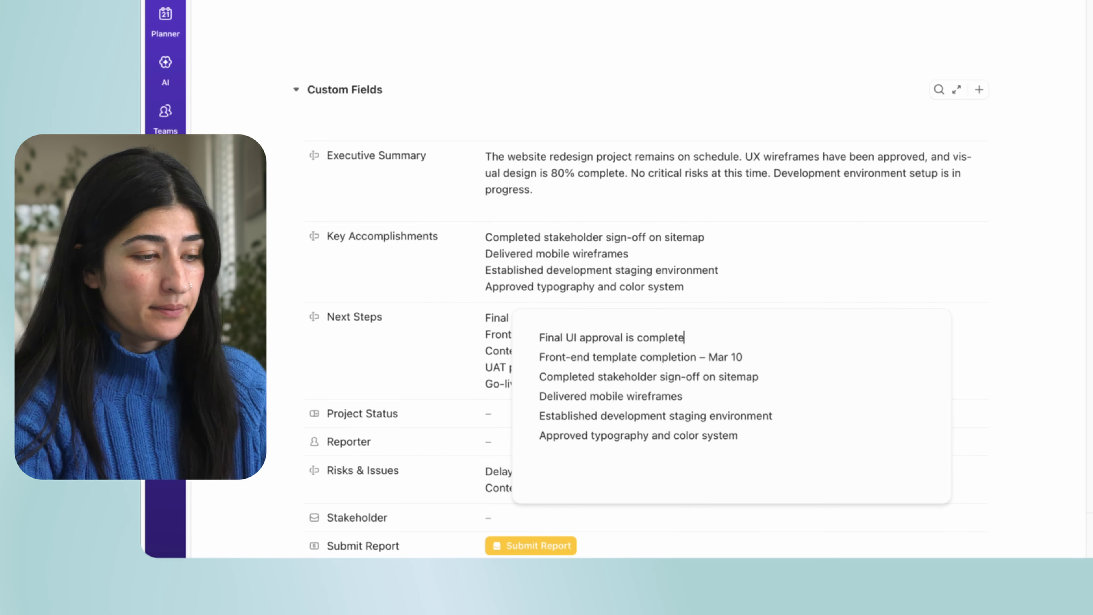
text(l is complete)
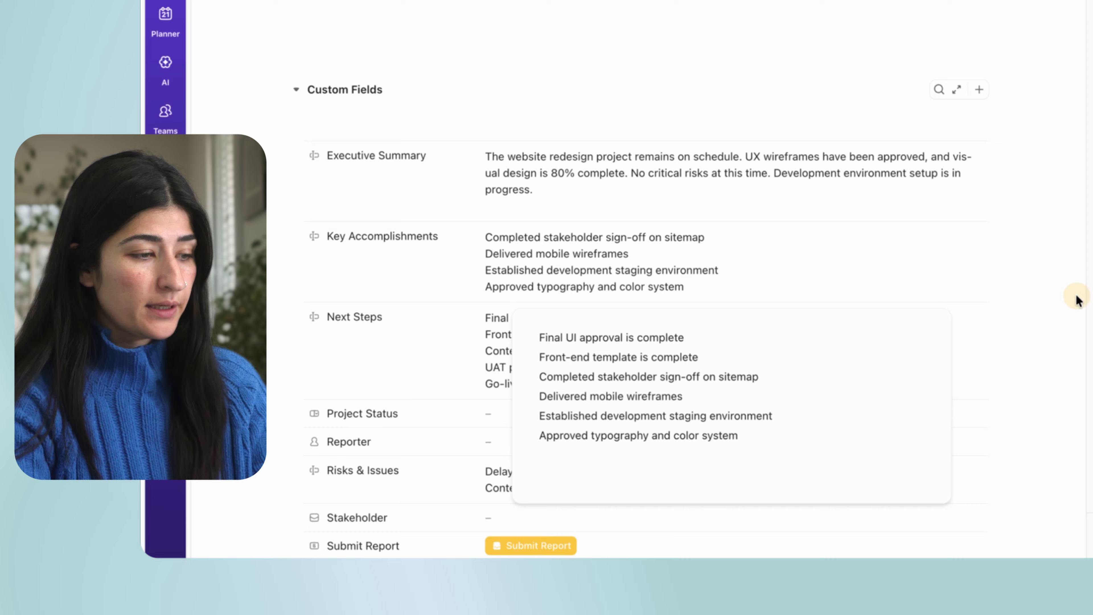
click(1074, 298)
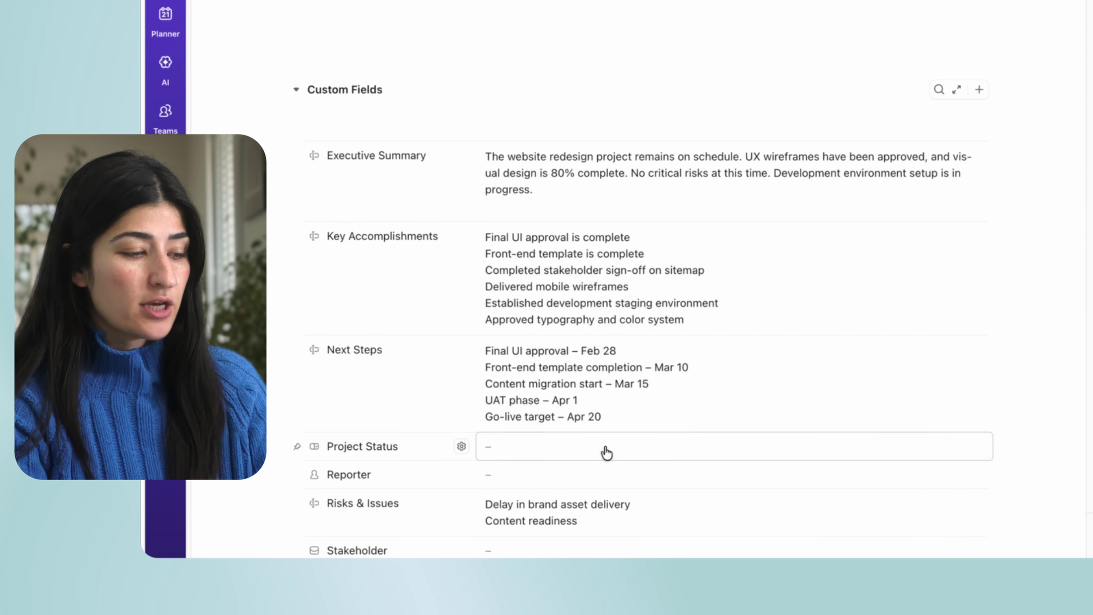
Set Project Status to On Track and assign yourself as Reporter.
click(583, 456)
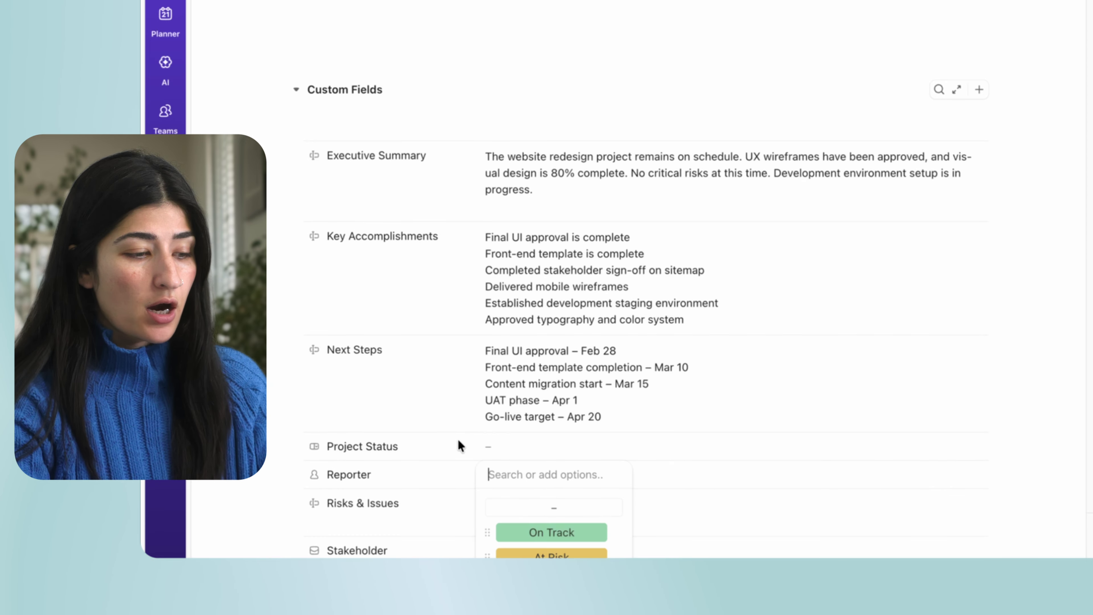
click(552, 534)
scroll(593, 383, down, 2)
click(593, 378)
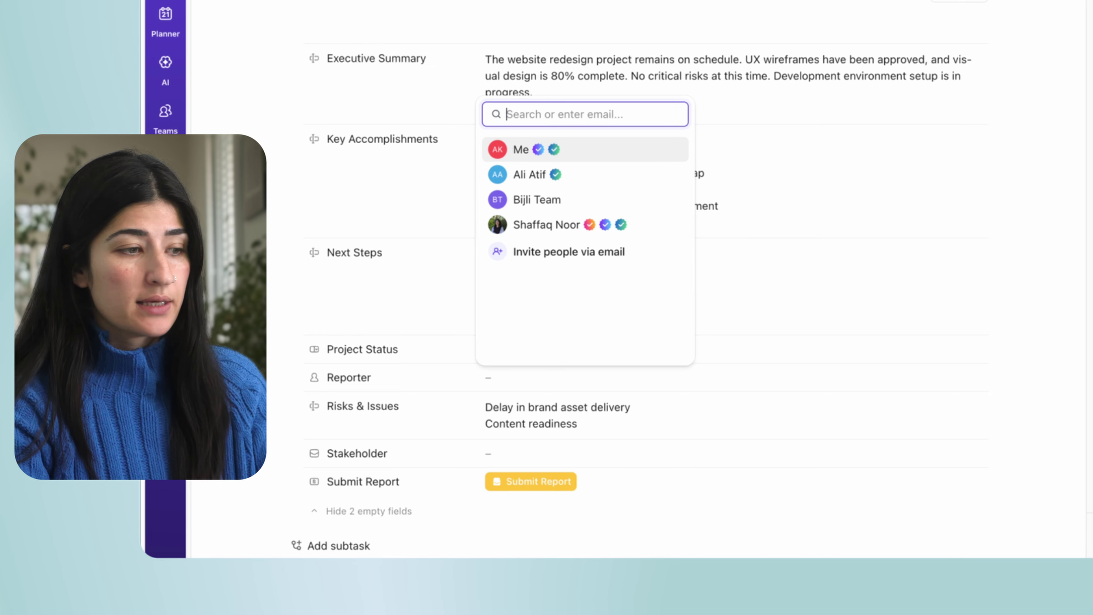
click(515, 149)
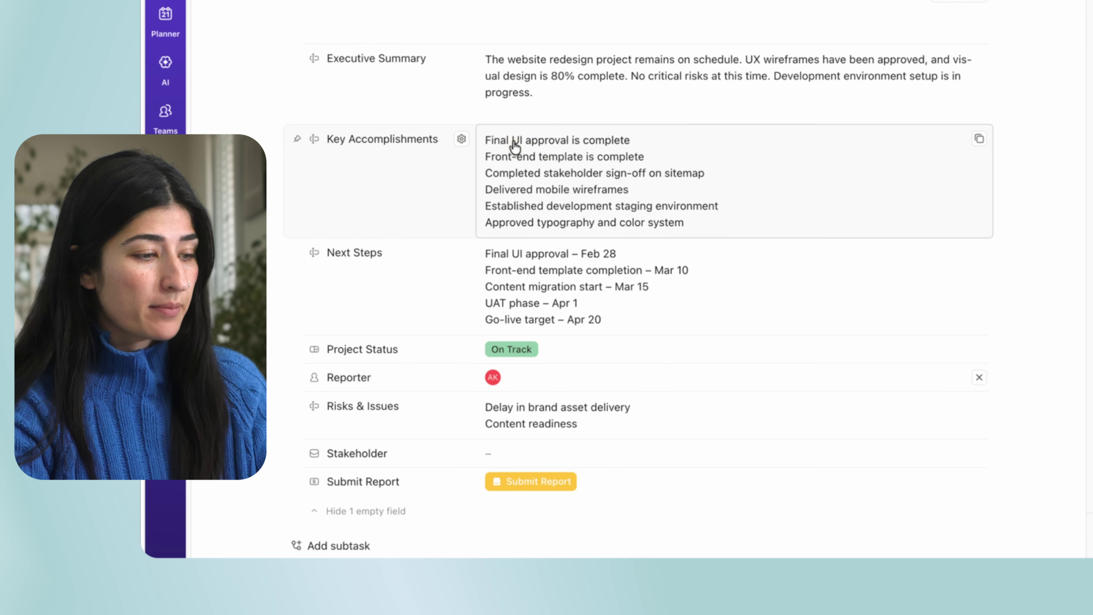
Enter the stakeholder's e-mail address in the Stakeholder field.
scroll(549, 396, down, 1)
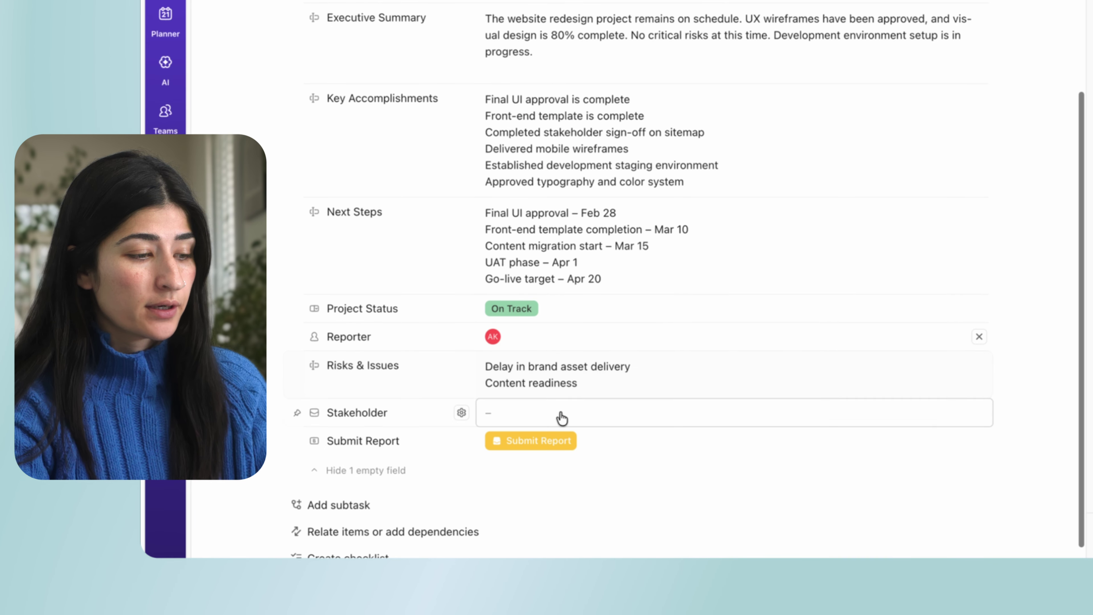
click(532, 420)
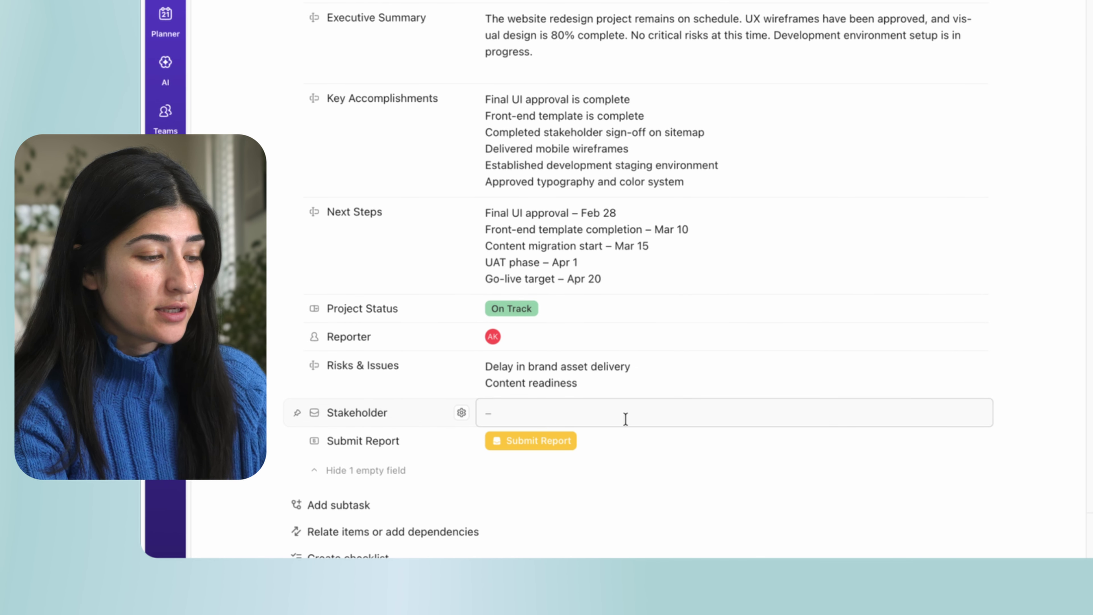
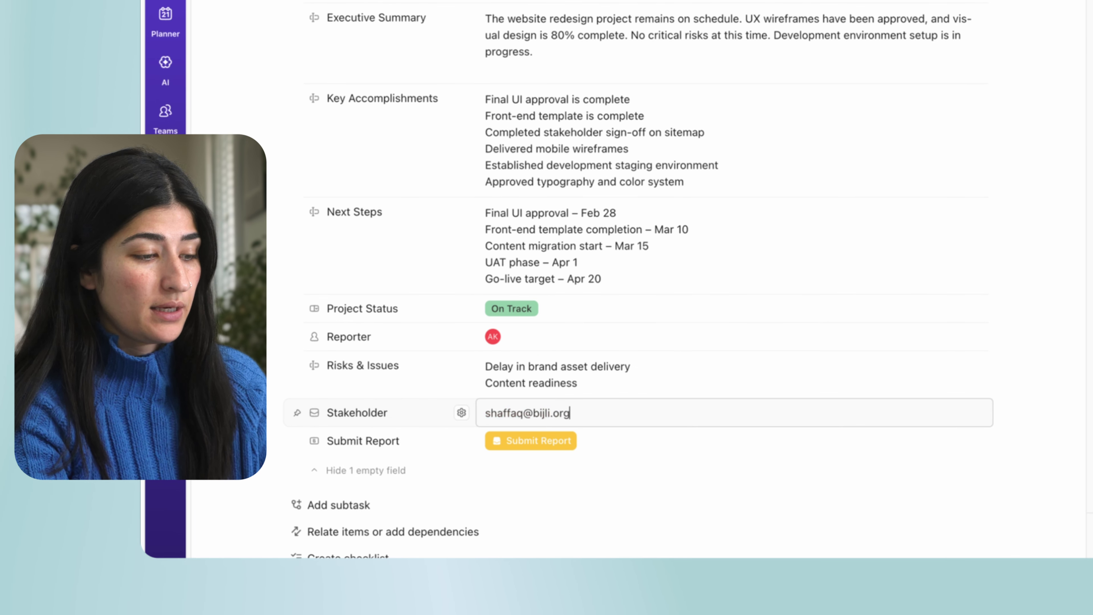
key(Return)
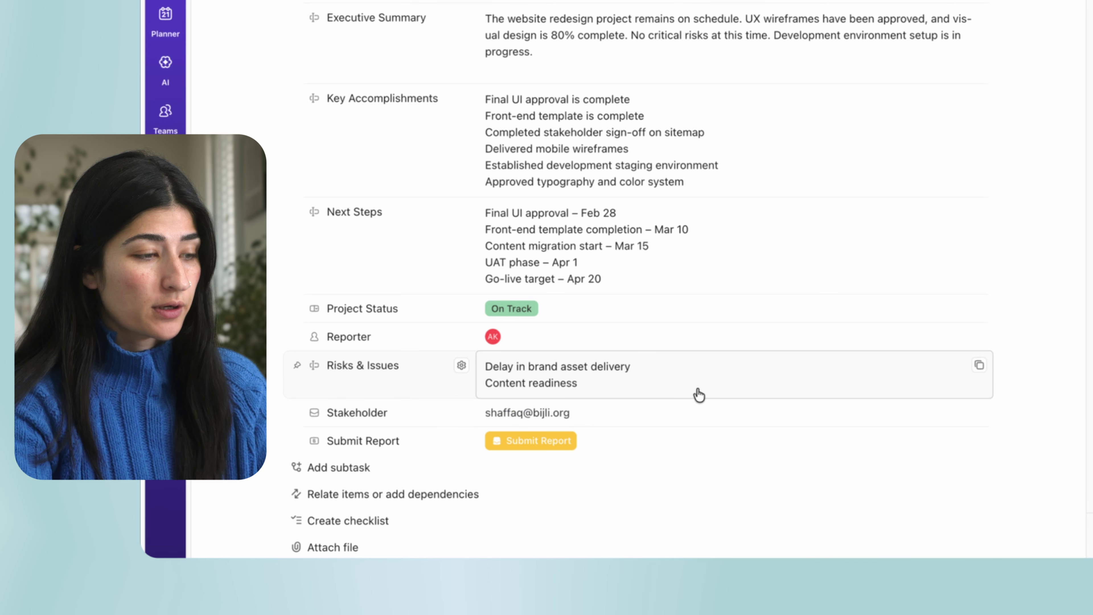
Review the filled custom fields and submit the 02/21/2026 report with Submit Report.
scroll(679, 203, up, 2)
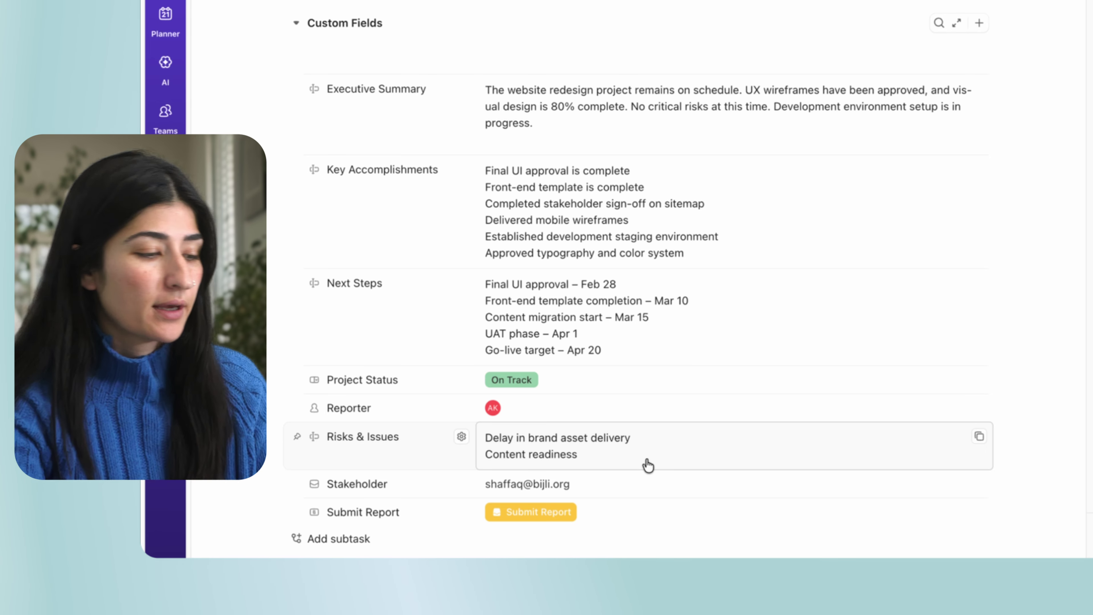
scroll(580, 347, up, 6)
scroll(581, 347, down, 8)
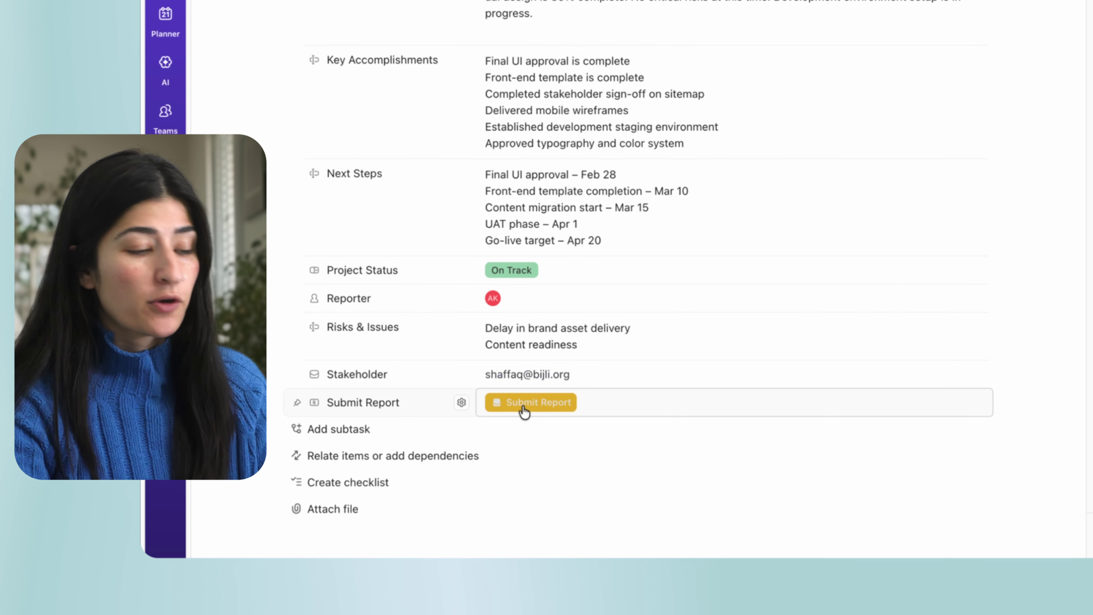
click(523, 407)
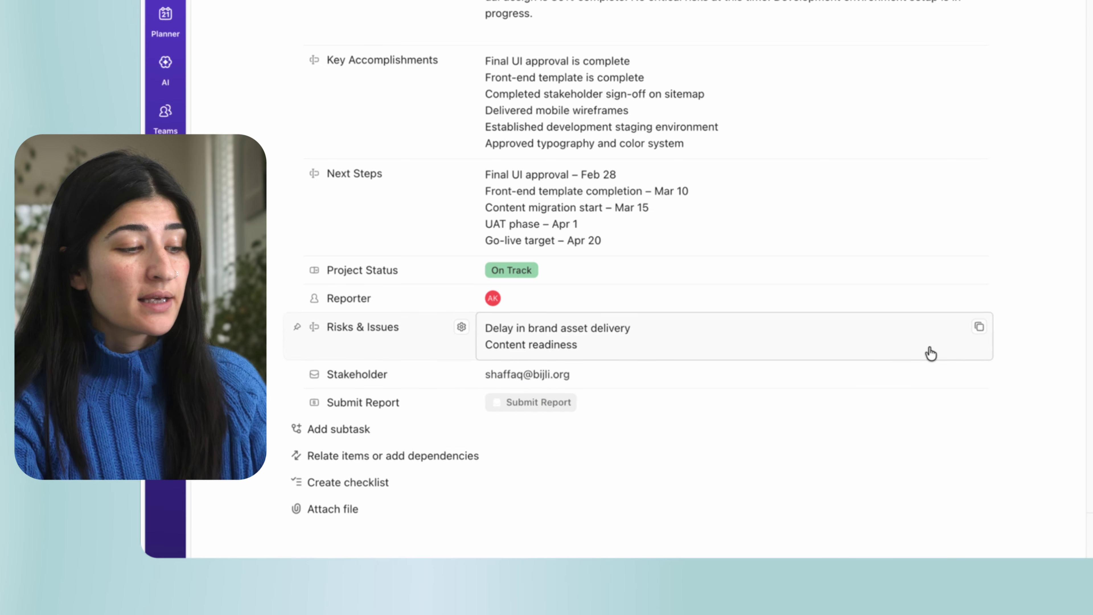
scroll(1006, 446, up, 1)
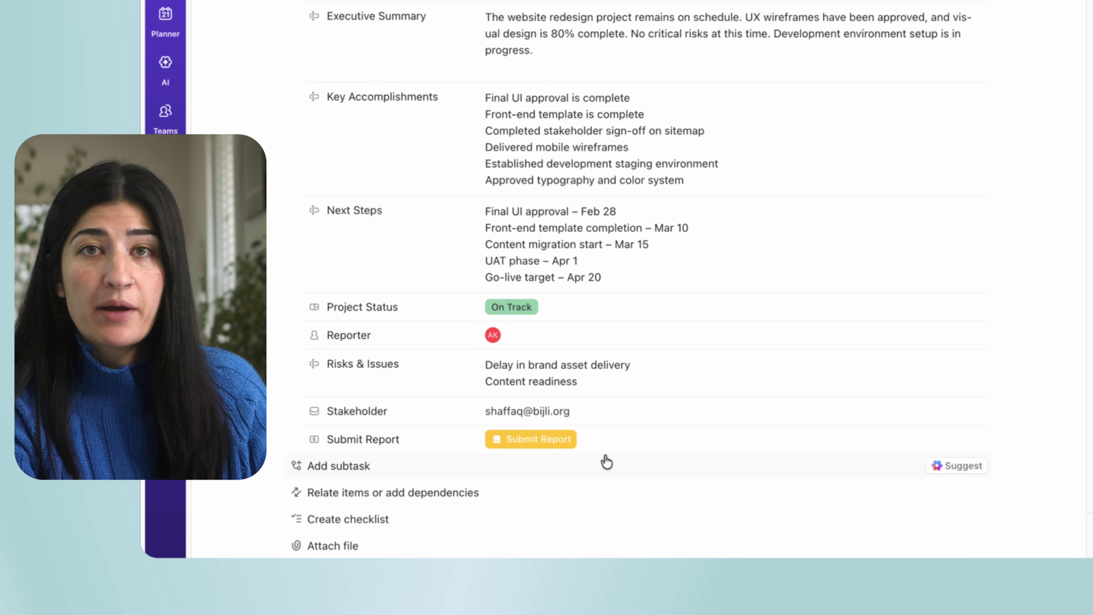
scroll(607, 462, up, 5)
scroll(607, 462, down, 6)
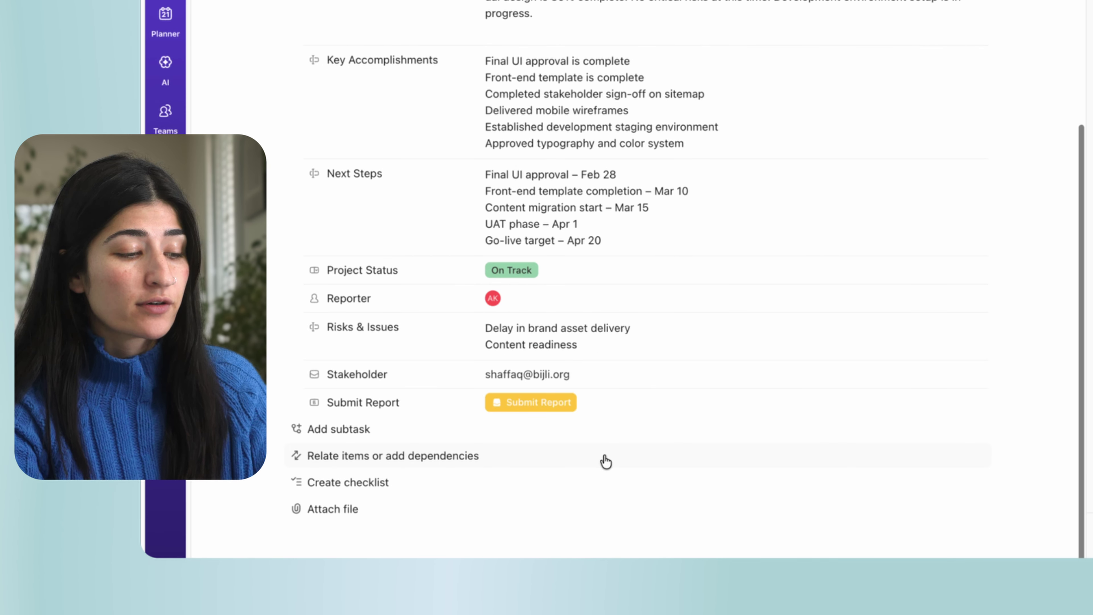
scroll(577, 404, up, 1)
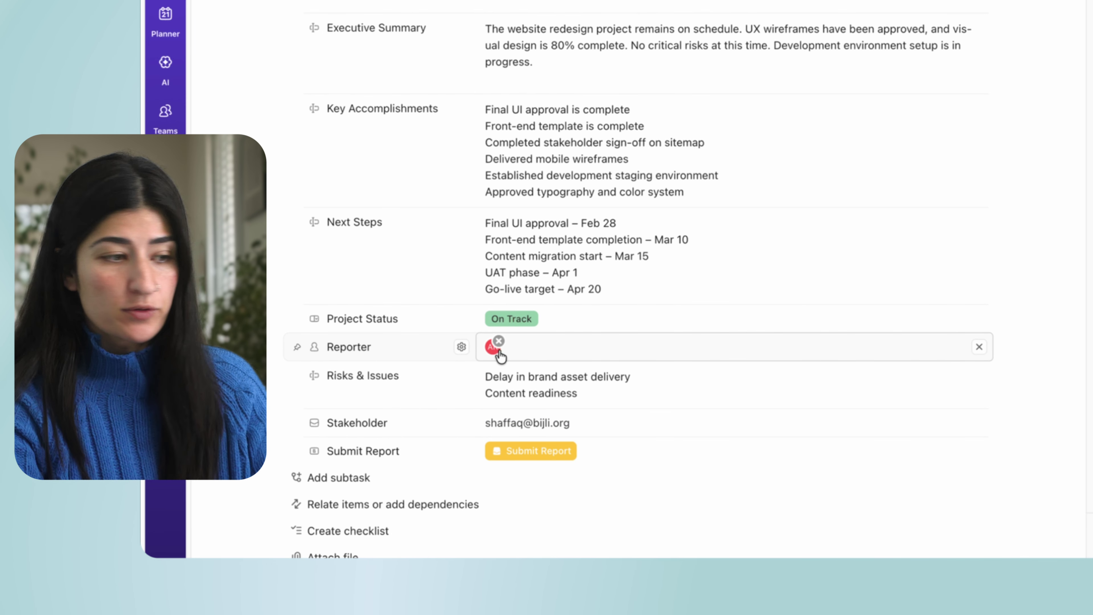
mouse_move(493, 355)
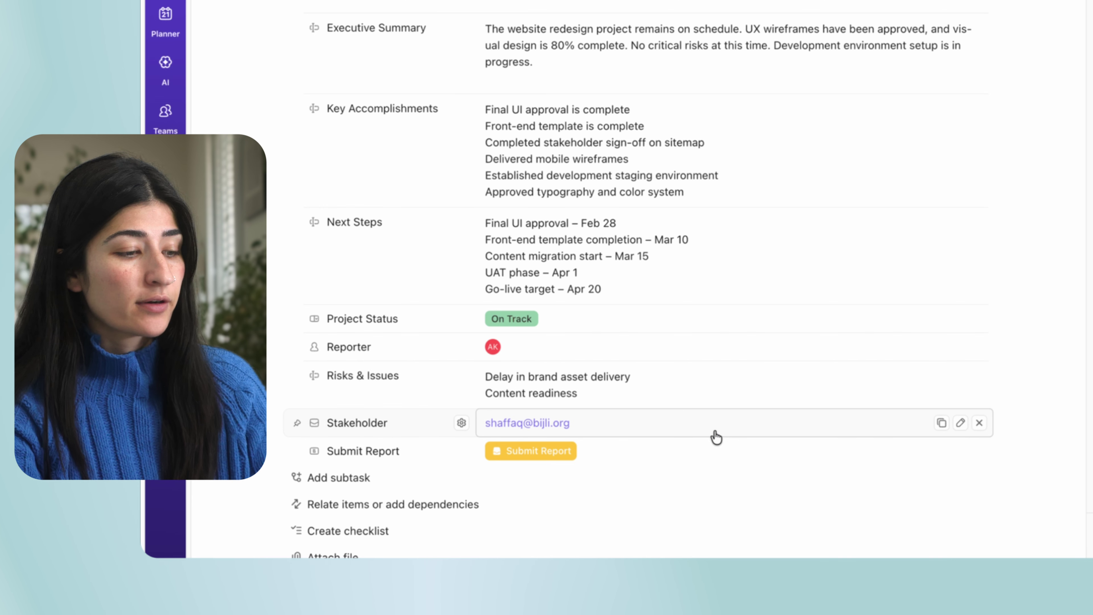
scroll(715, 437, up, 6)
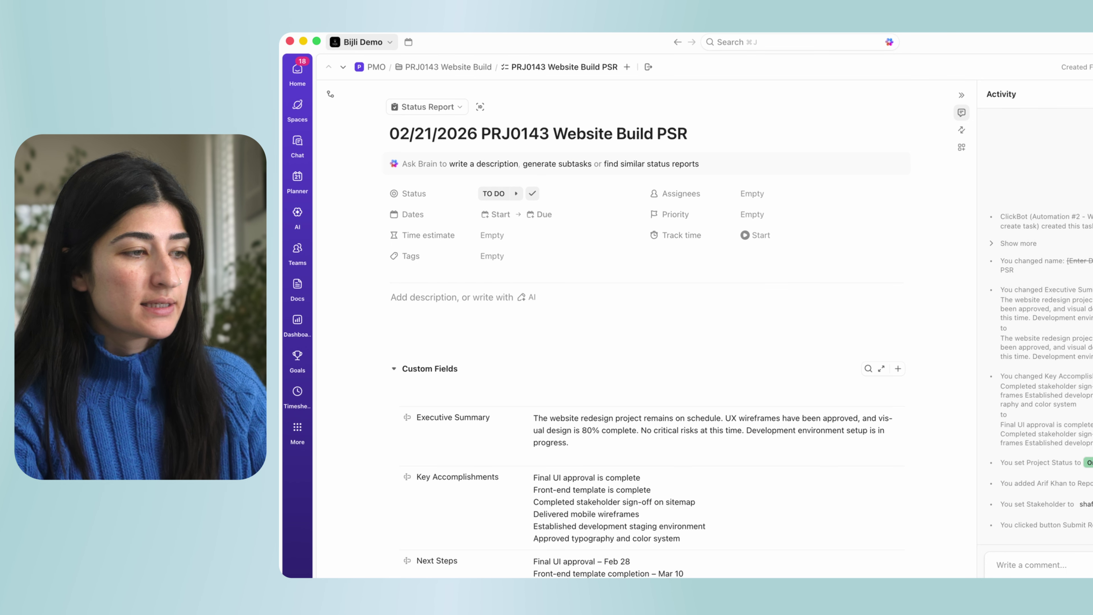
Close the submitted report and open the new [Enter Date] PRJ0143 Website Build PSR task.
key(Escape)
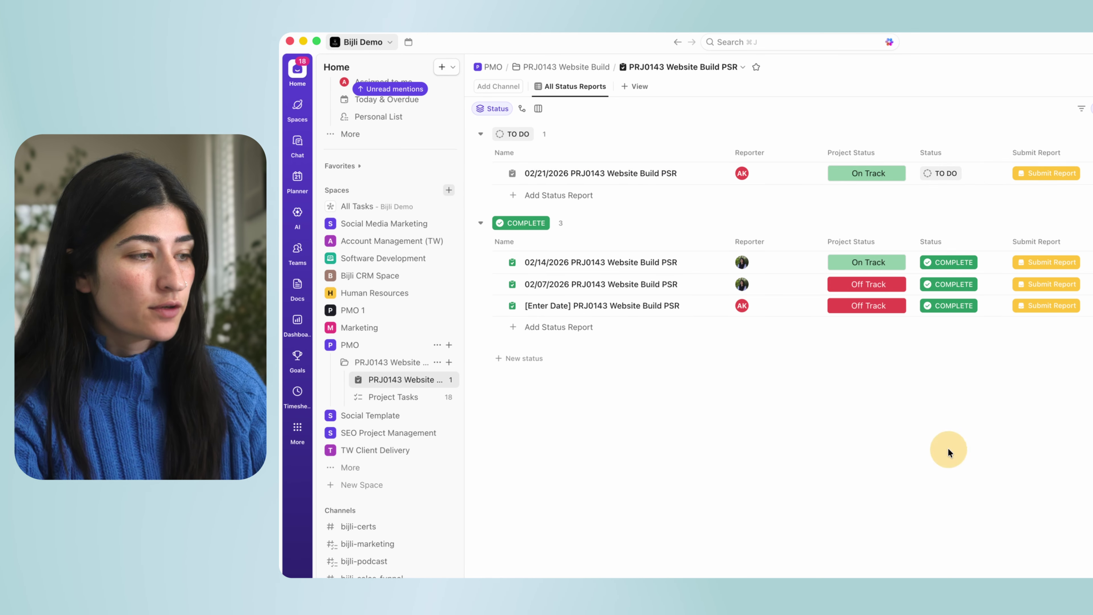
click(965, 171)
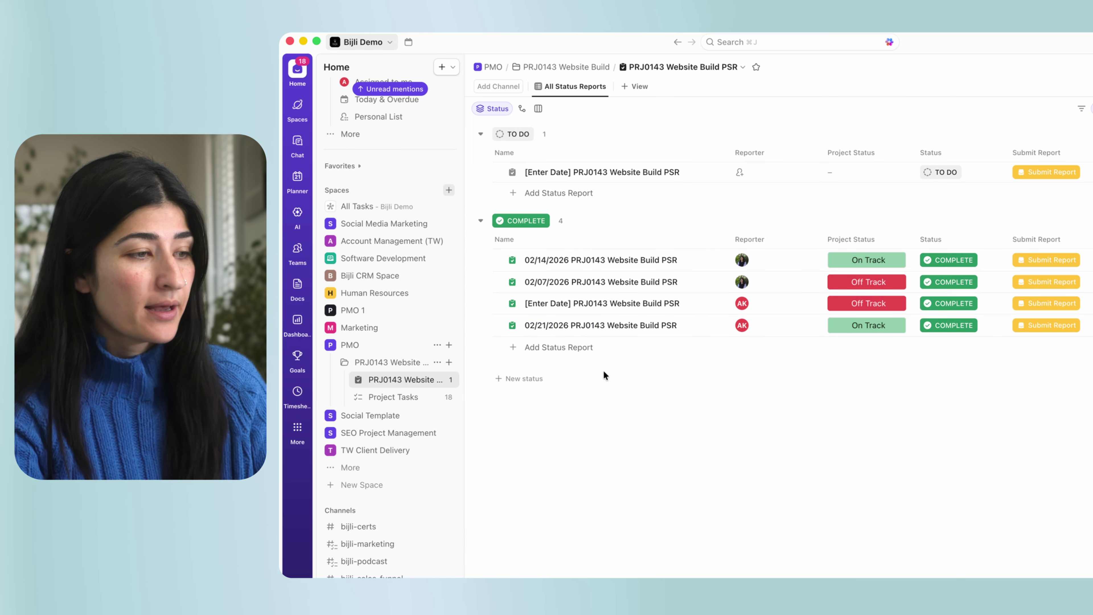
click(644, 172)
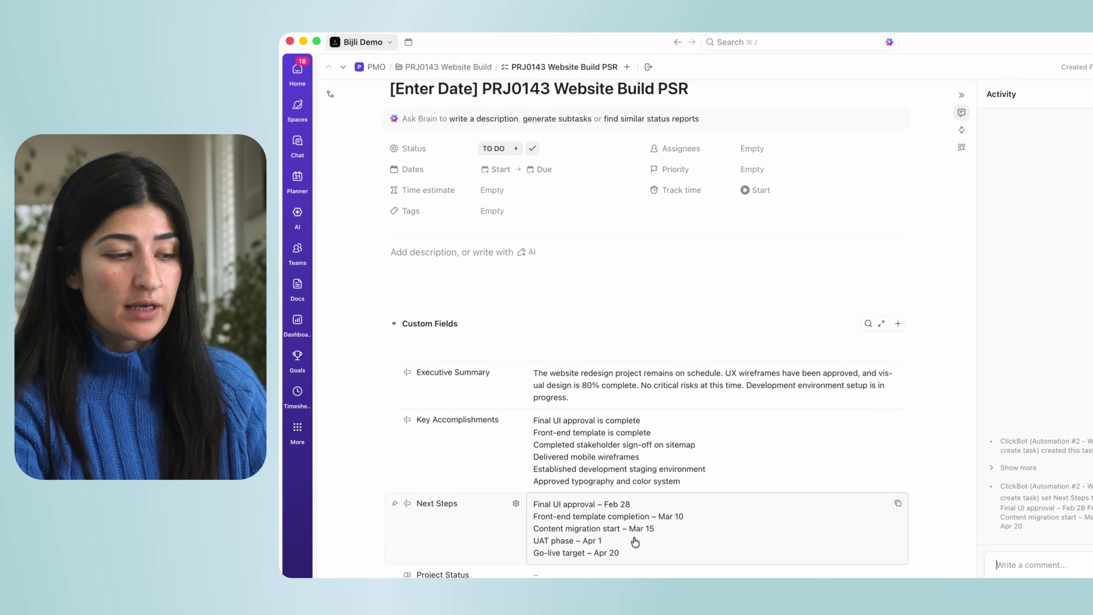
scroll(635, 542, down, 5)
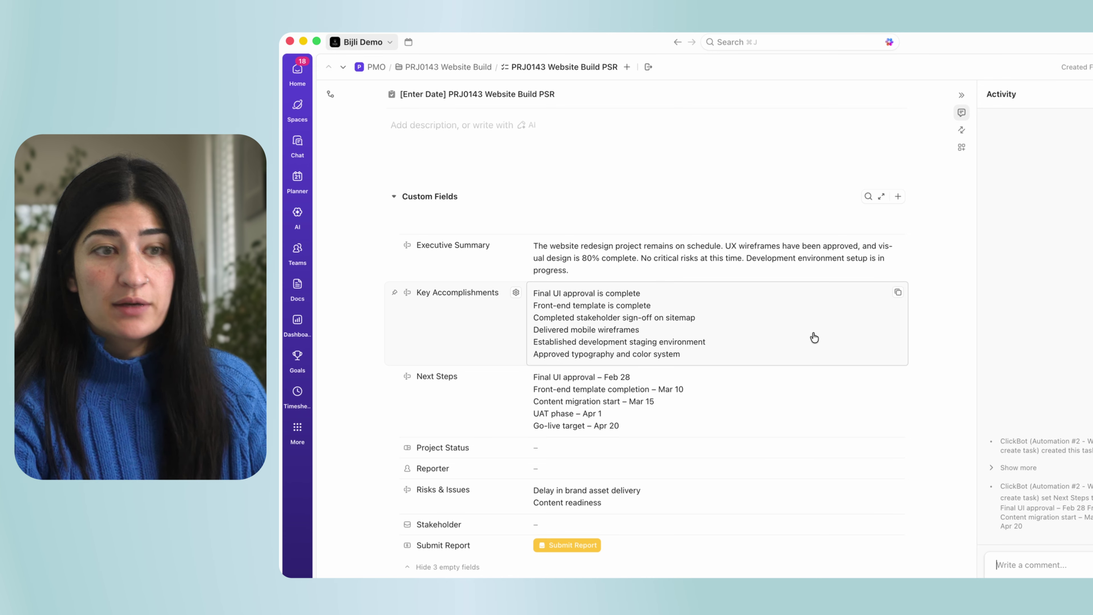
scroll(654, 347, up, 2)
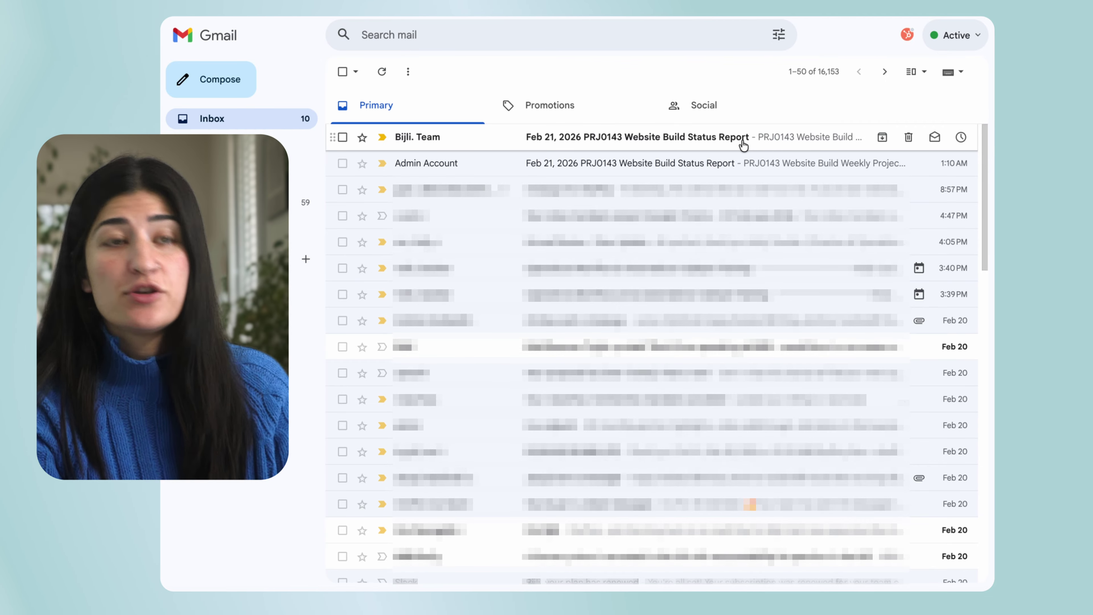
Open the Feb 21, 2026 PRJ0143 Website Build Status Report email and scroll through its body.
click(744, 144)
scroll(712, 235, down, 5)
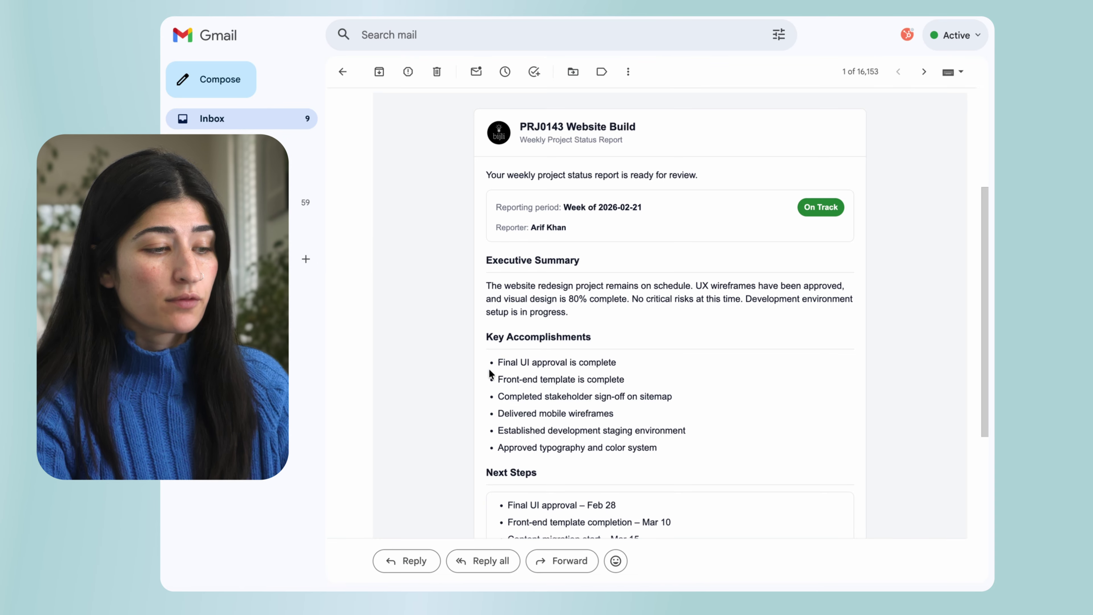
scroll(560, 330, down, 1)
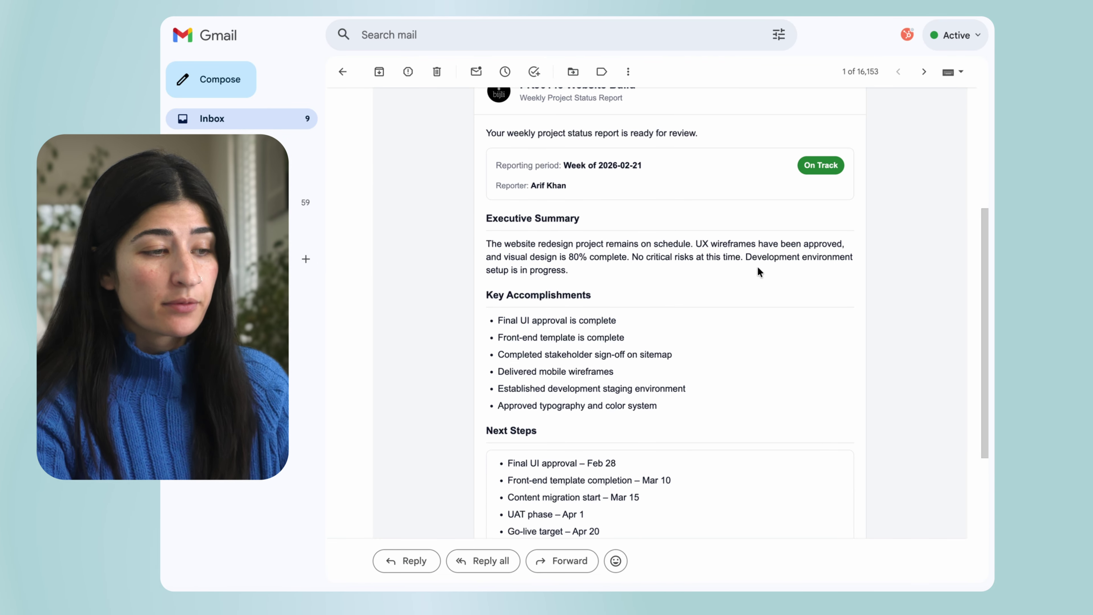
scroll(603, 350, down, 2)
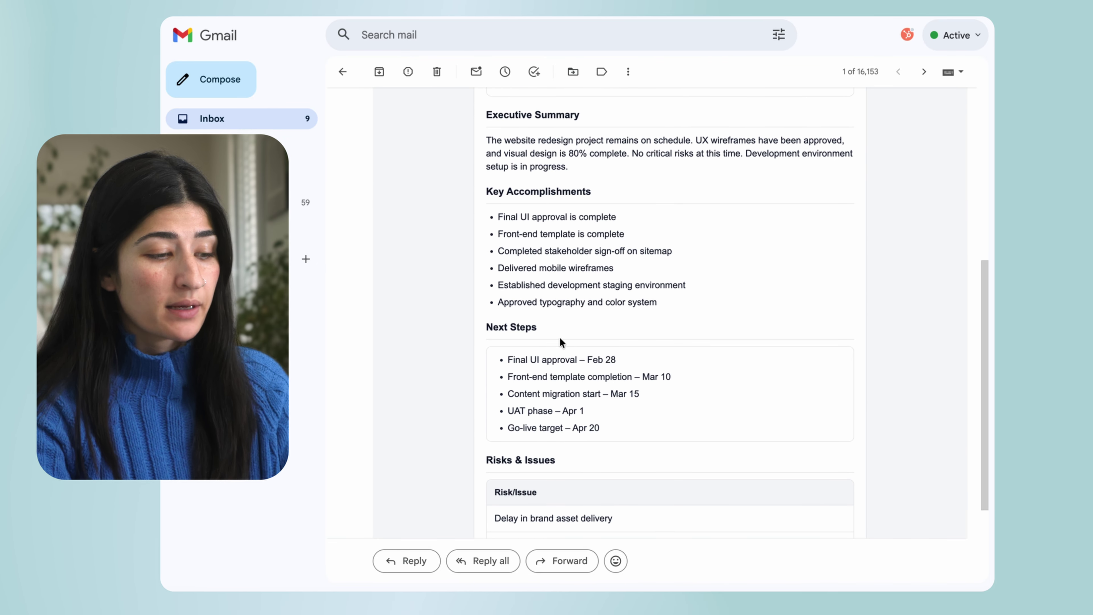
scroll(684, 401, down, 2)
scroll(698, 379, up, 2)
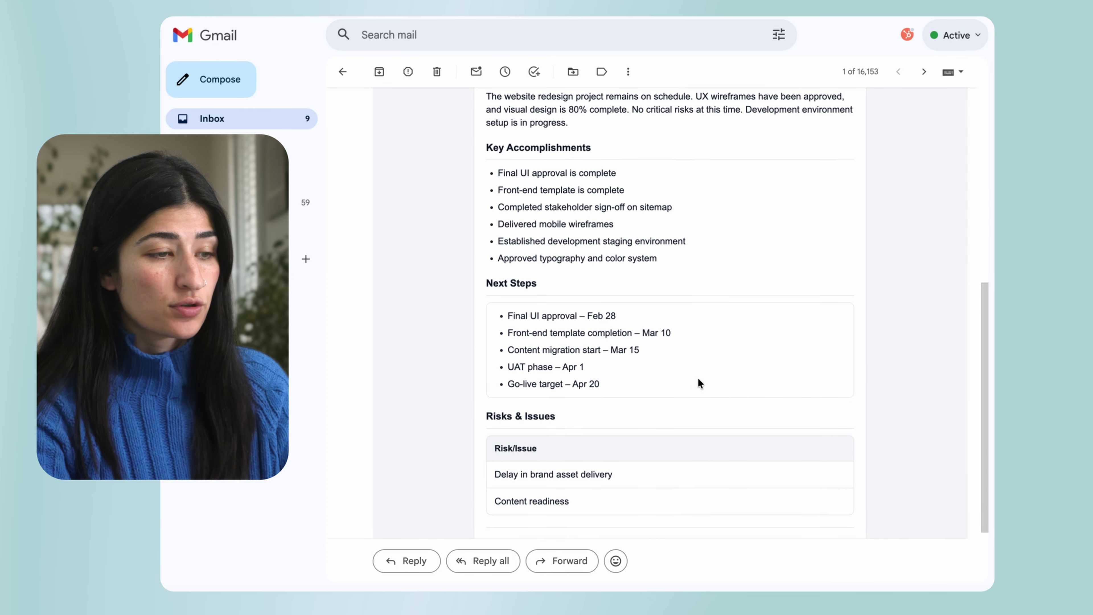
scroll(475, 344, up, 6)
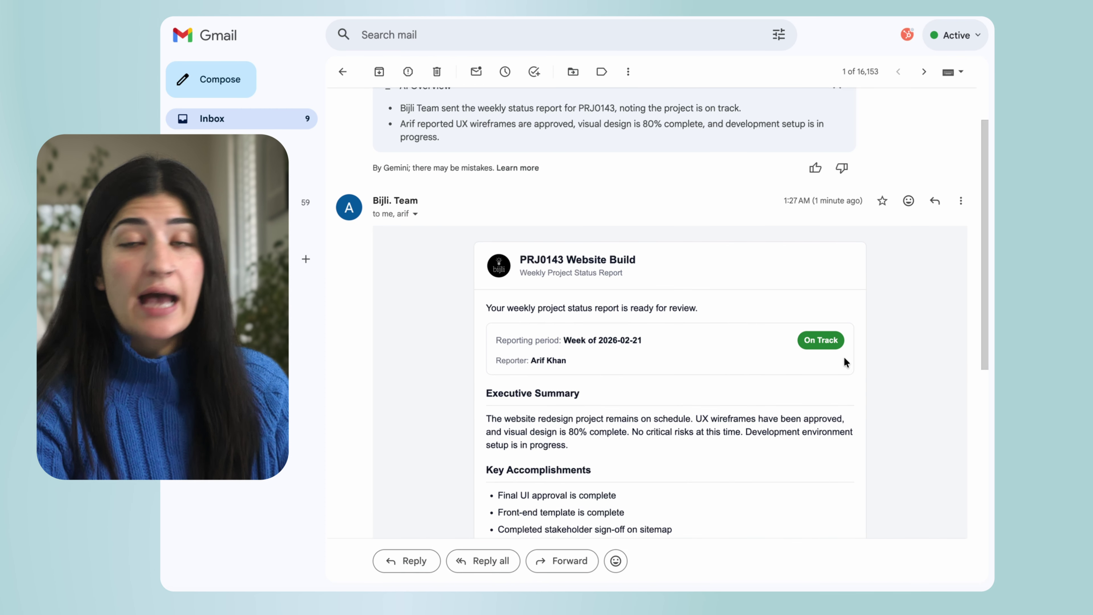
scroll(800, 407, down, 7)
scroll(800, 407, up, 9)
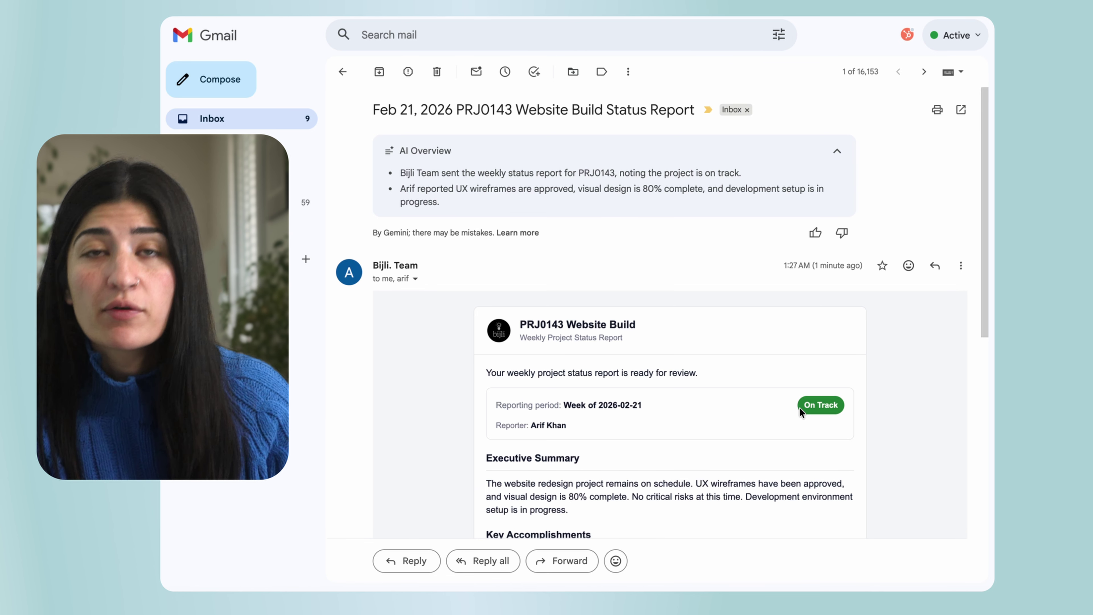
scroll(800, 408, down, 3)
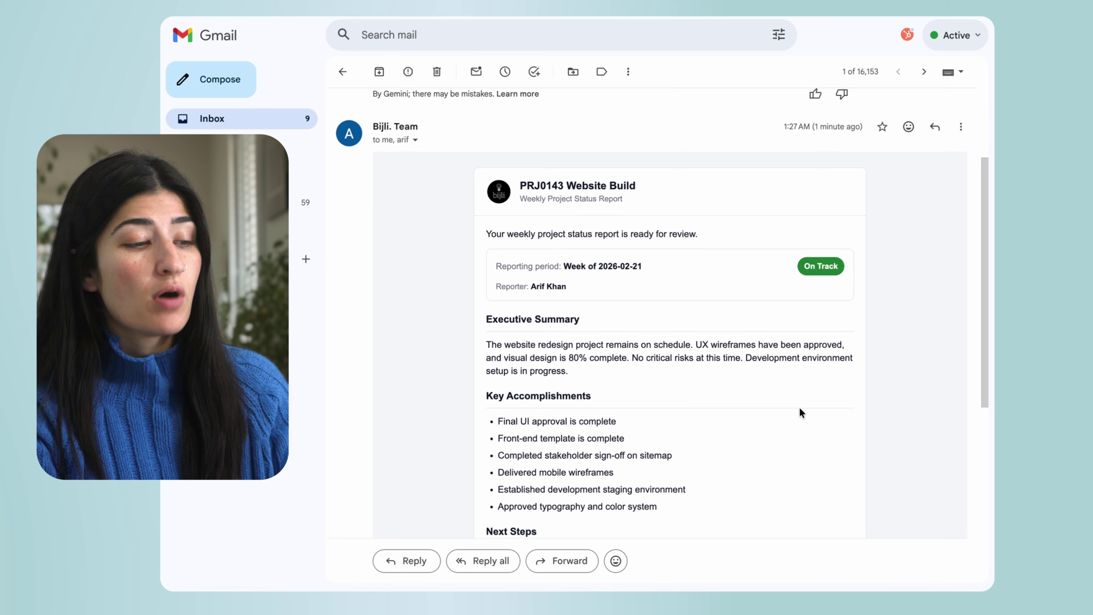
scroll(799, 408, up, 1)
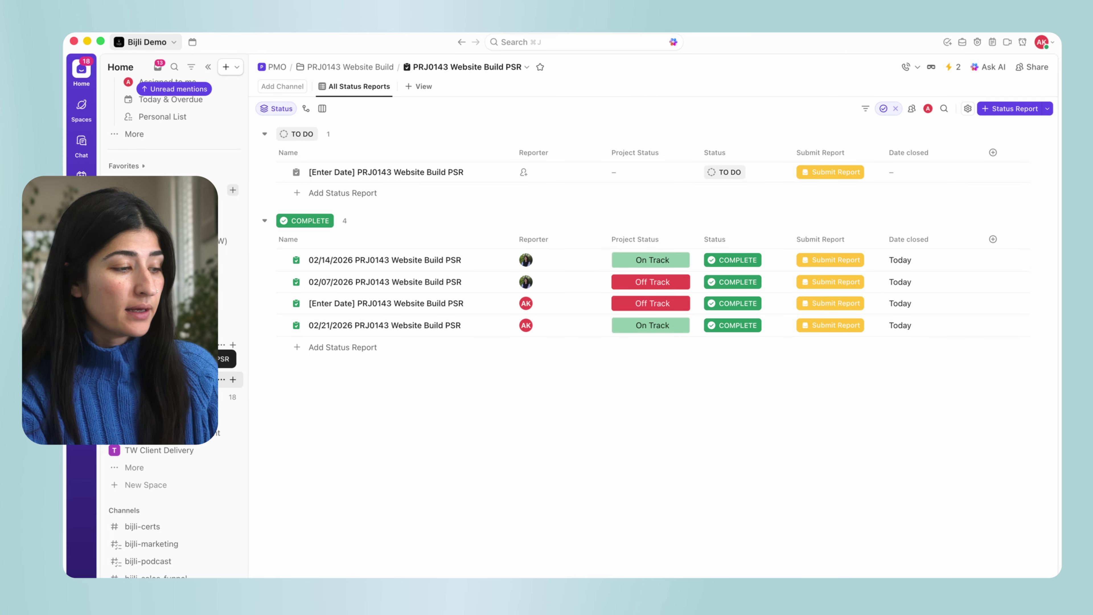
Open the list's Manage automations view and select Automation #1 to see its webhook trigger.
click(951, 67)
click(874, 417)
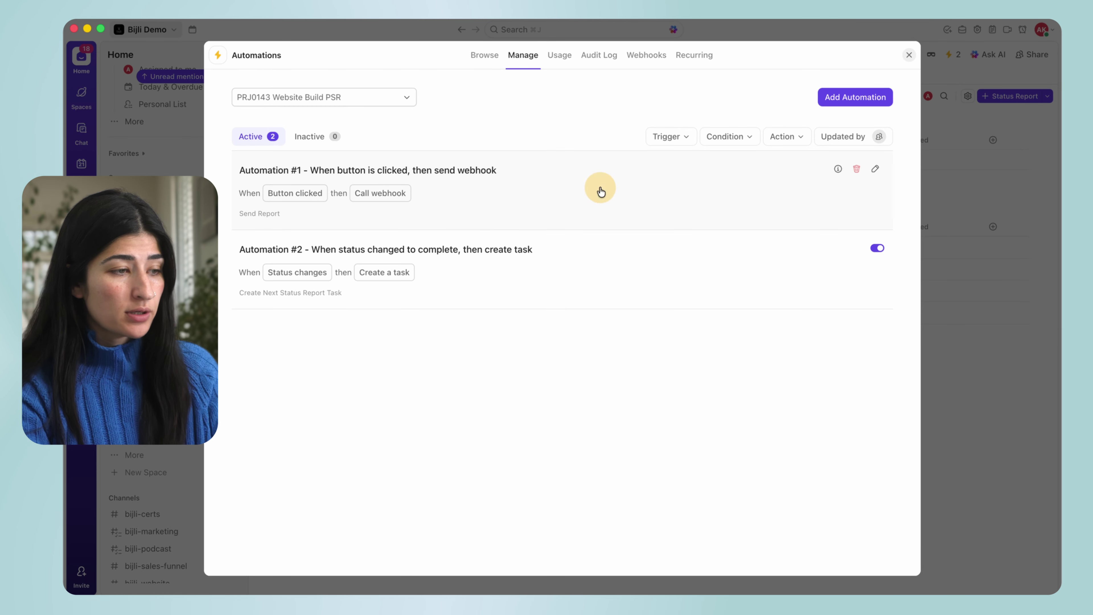
click(601, 191)
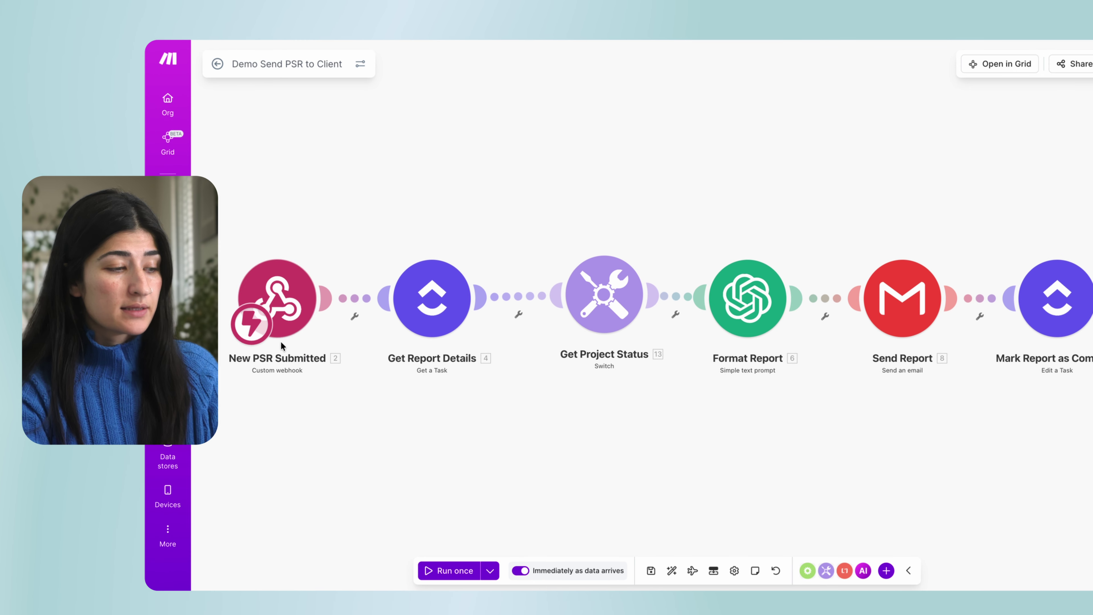
click(285, 284)
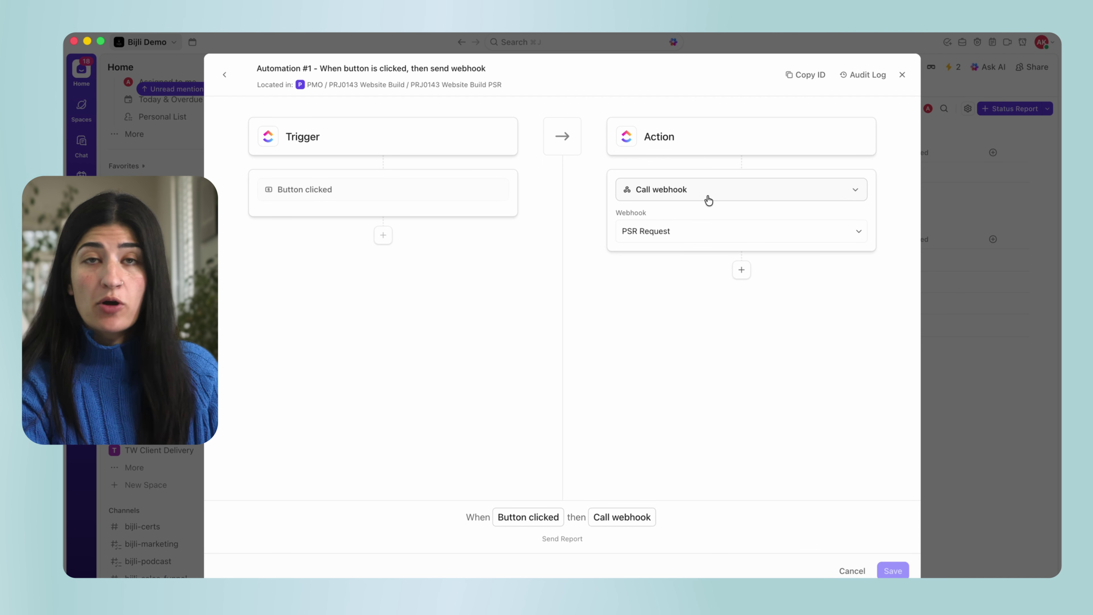
click(997, 183)
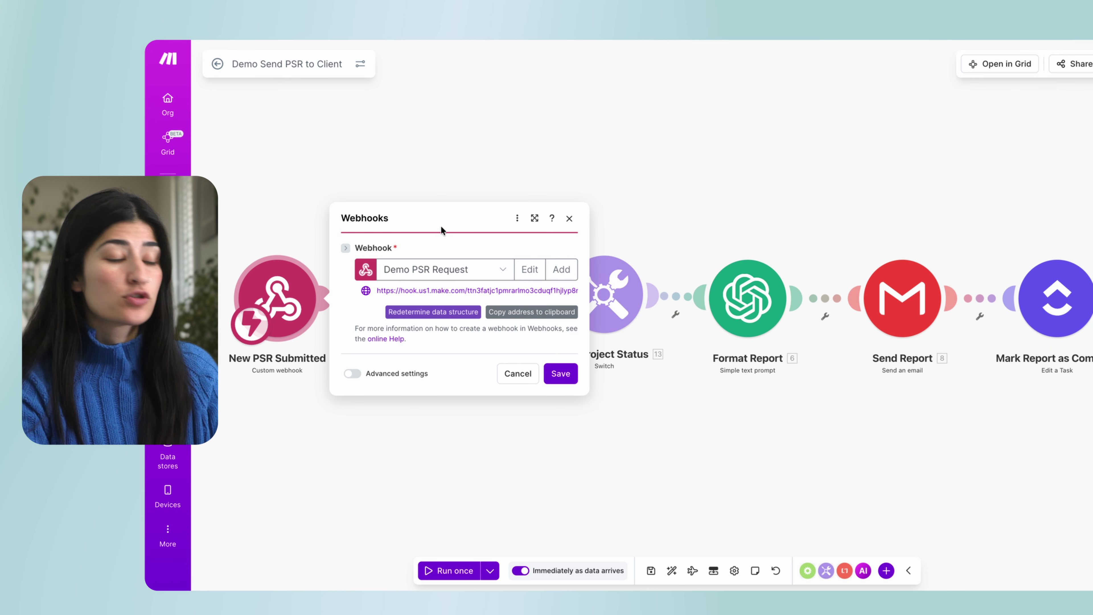
click(317, 209)
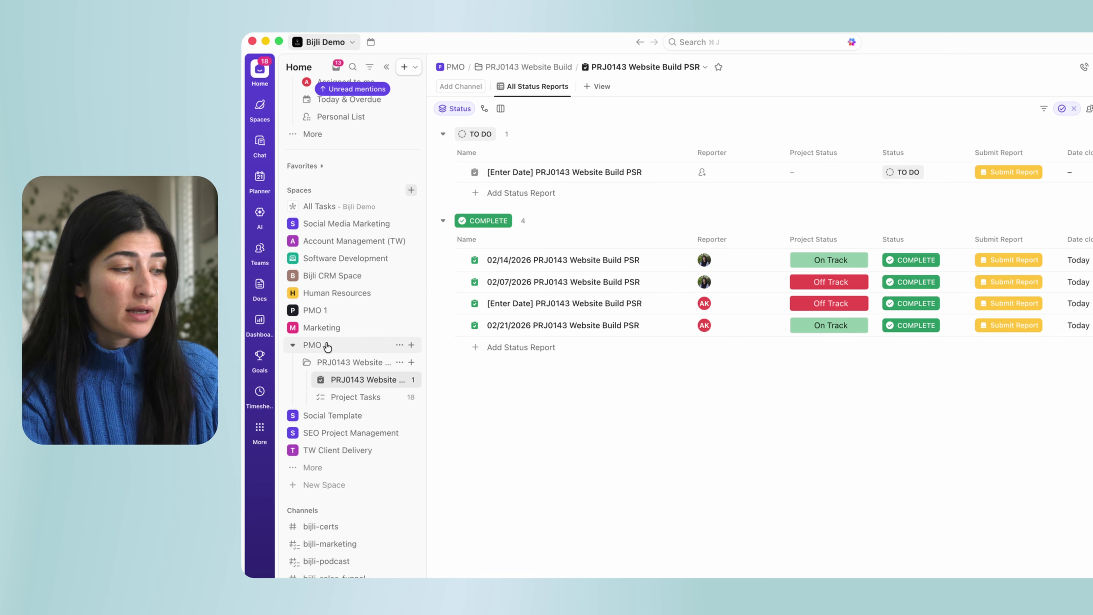
Open the PMO space's automations manager, confirm it has no automations, and close it.
click(309, 345)
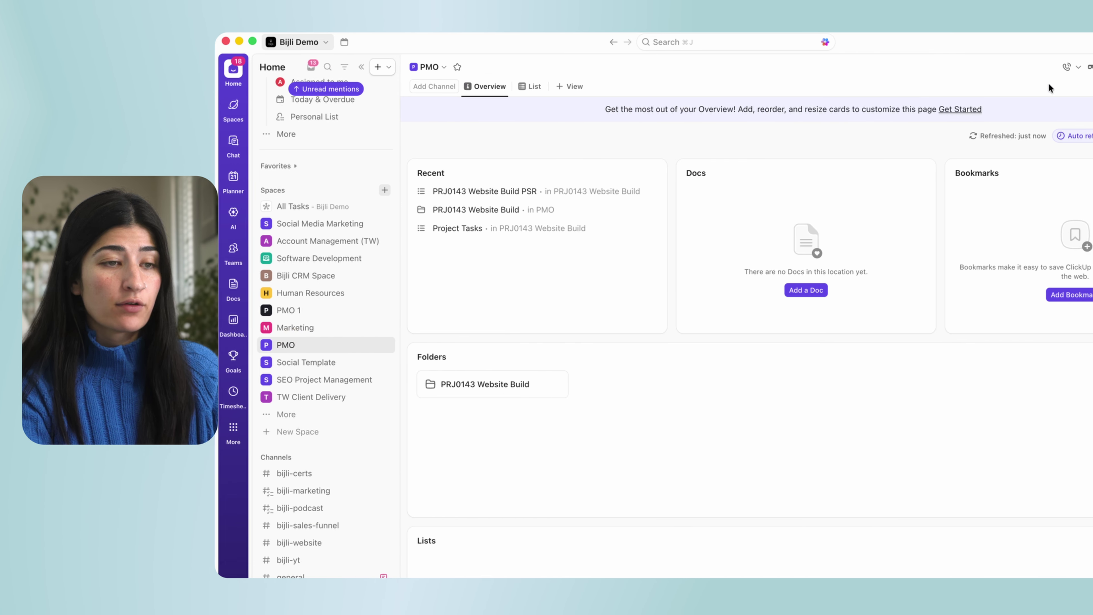
click(951, 67)
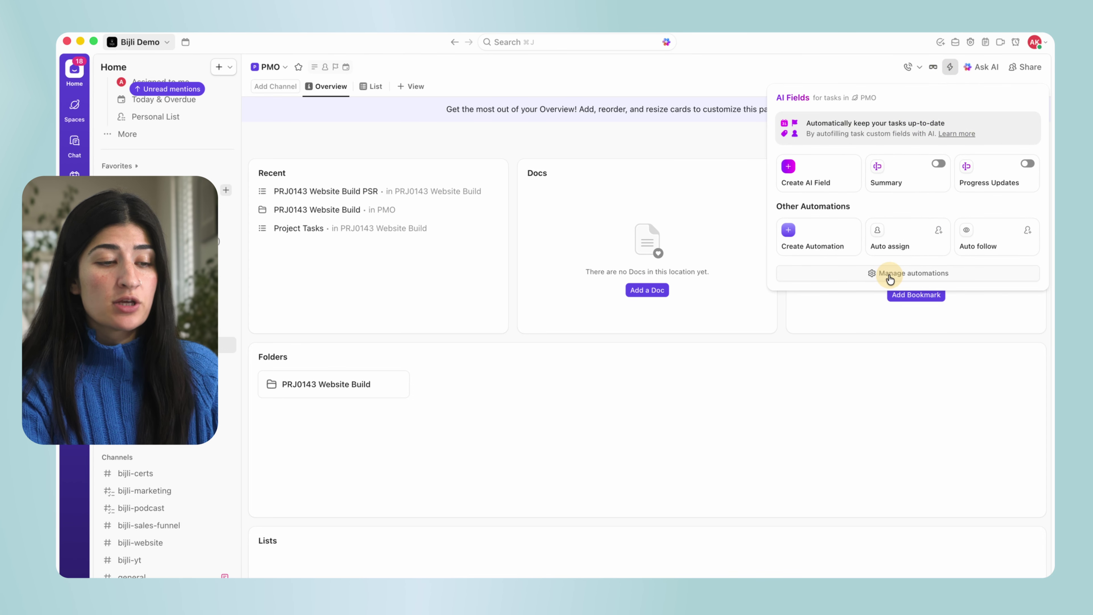
click(890, 275)
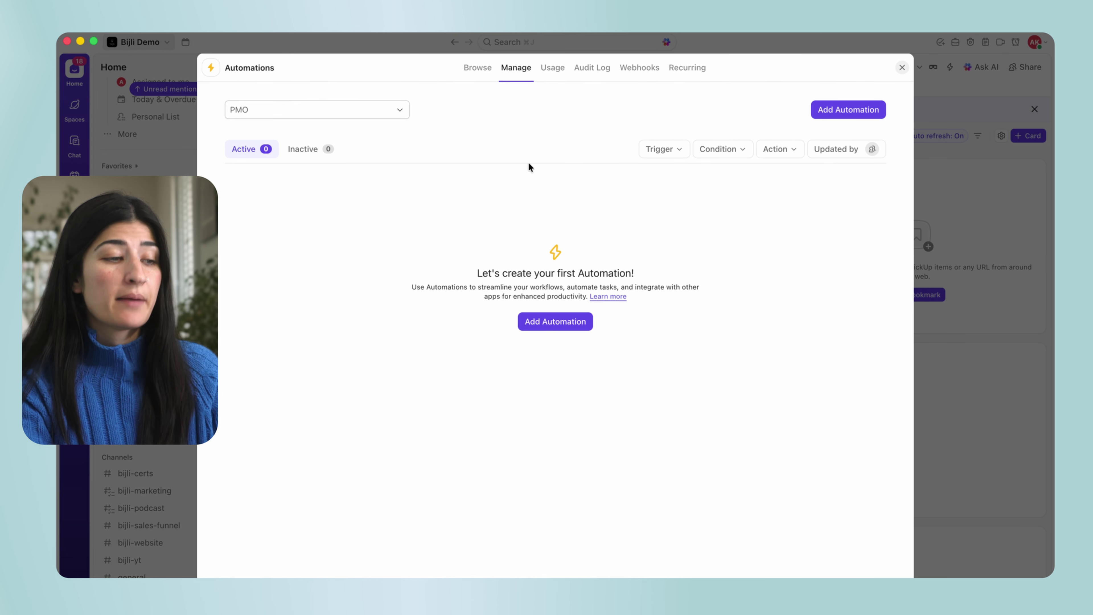
click(985, 183)
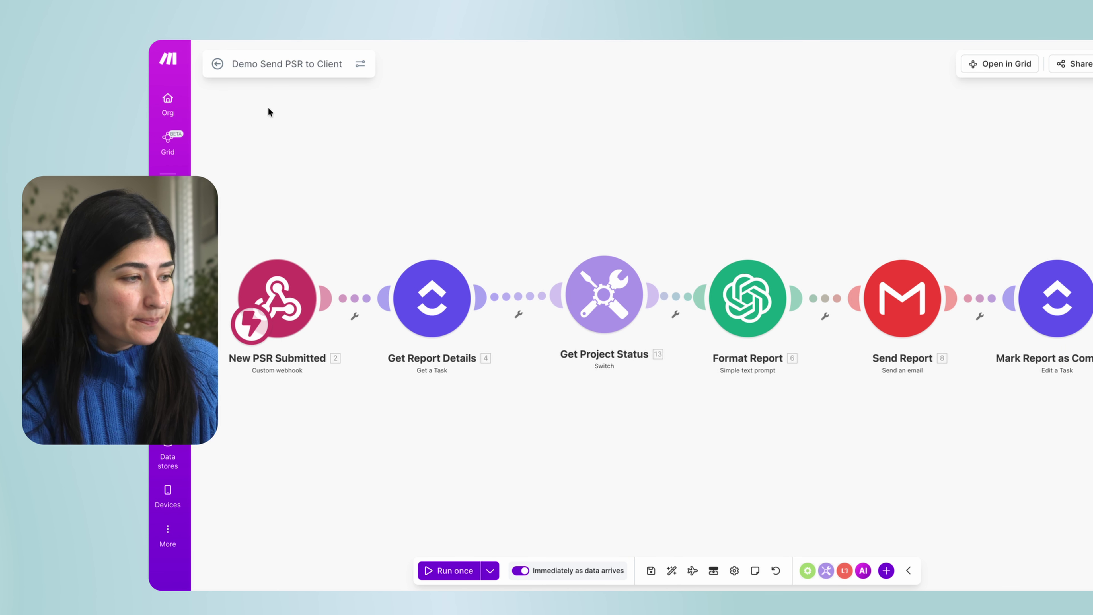
Open the Feb 21 1:27:07 AM run from History and expand the webhook output payload.
click(217, 64)
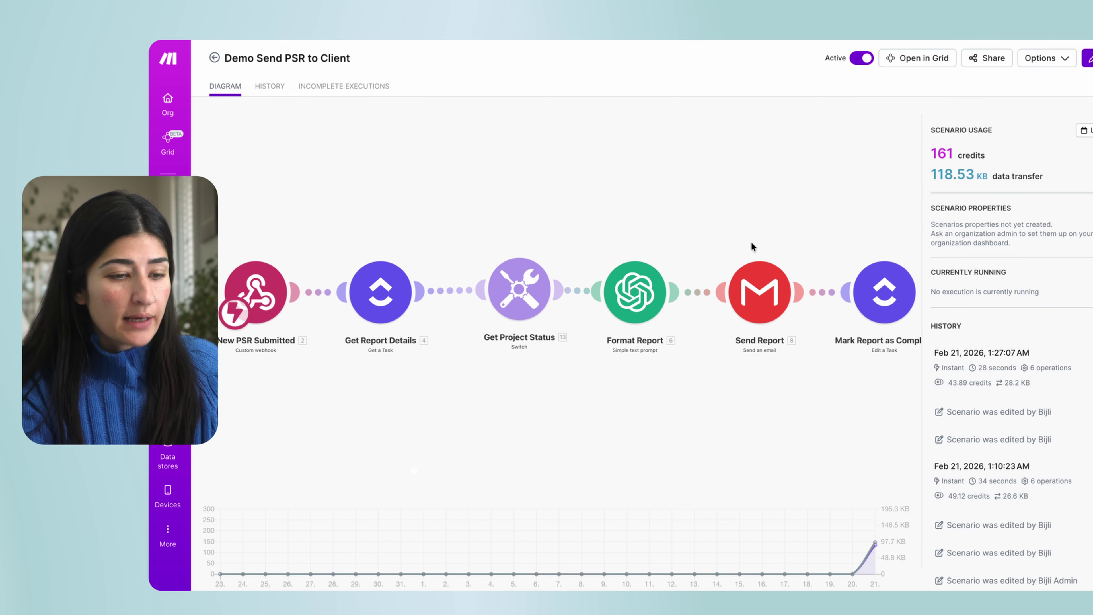
click(968, 355)
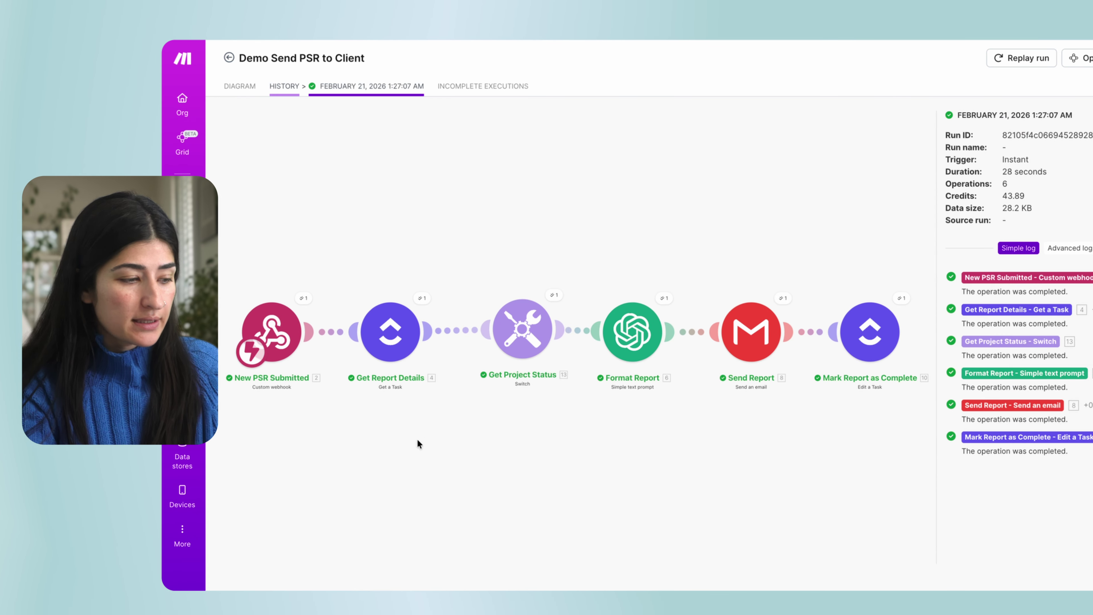
scroll(291, 332, up, 2)
click(313, 300)
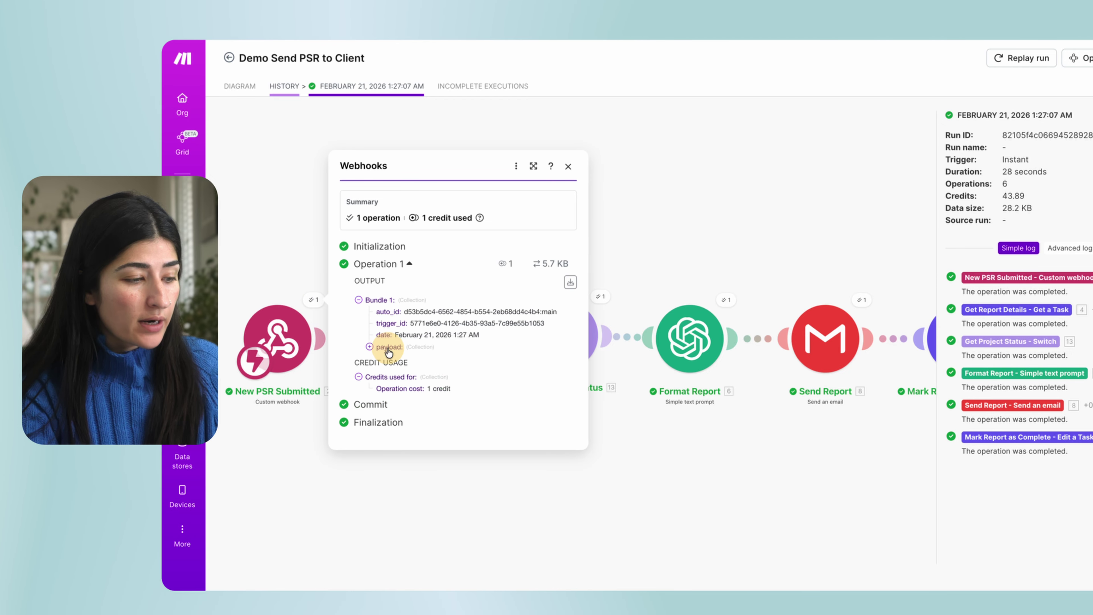
click(370, 347)
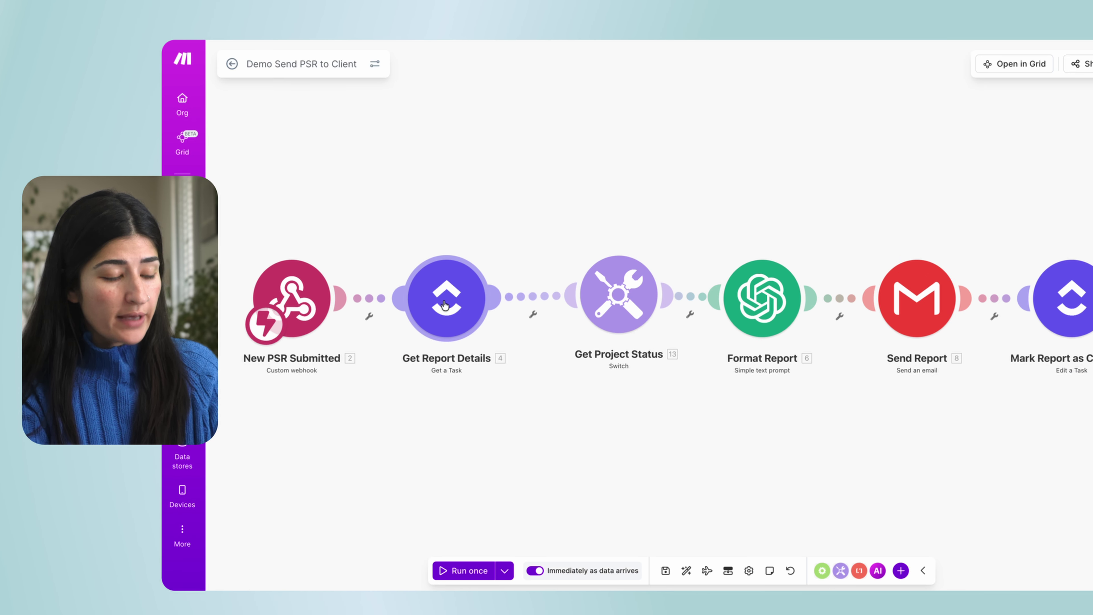
Inspect Get Report Details output with the task's Custom Fields expanded, then close it.
click(445, 305)
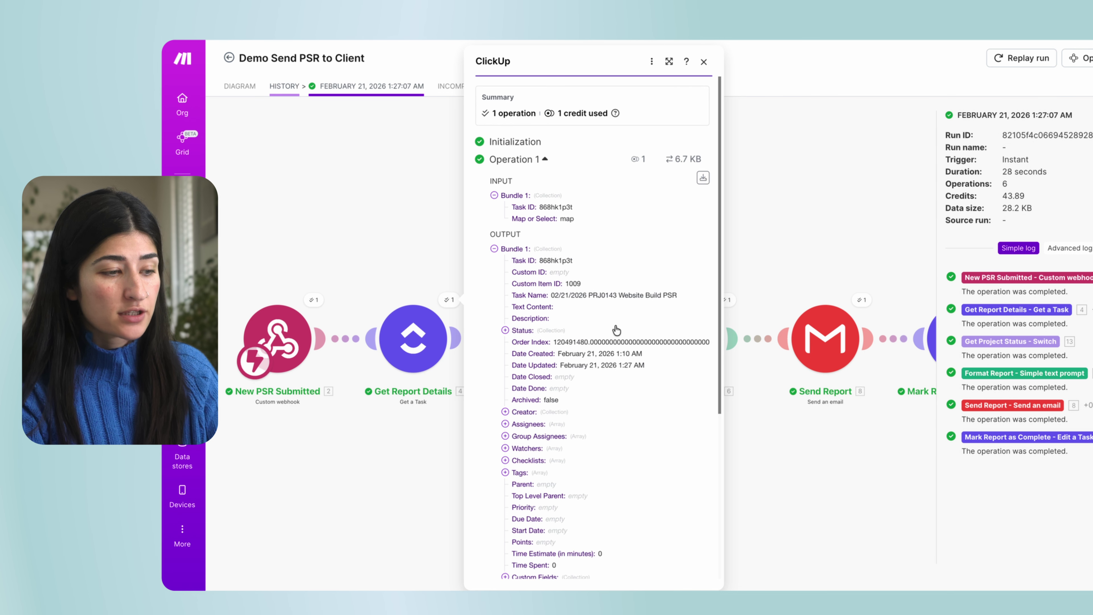
scroll(617, 330, down, 1)
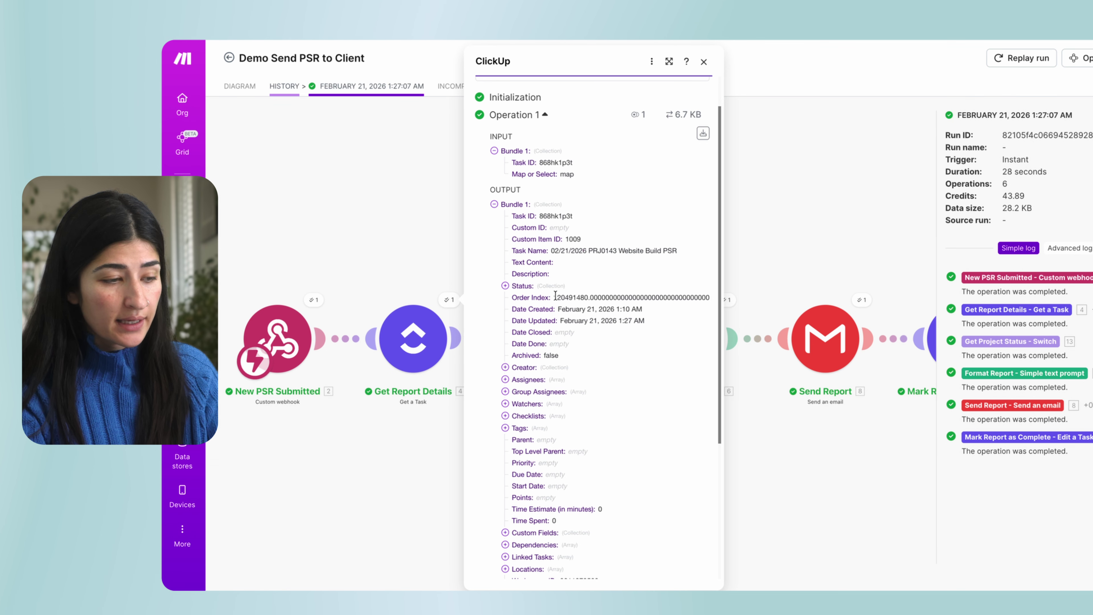
scroll(539, 345, down, 2)
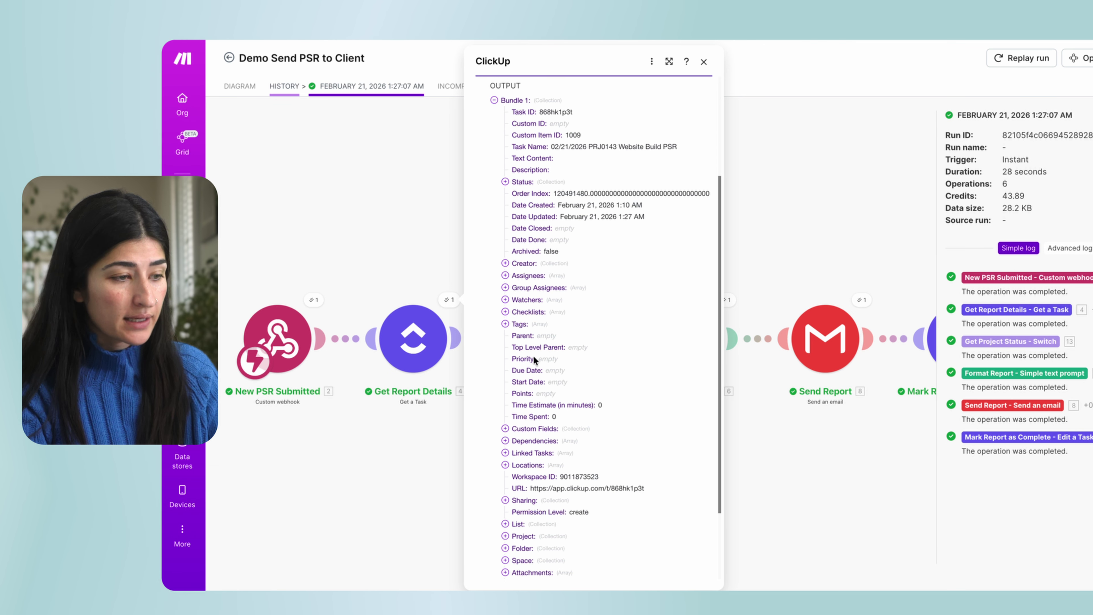
scroll(555, 336, down, 1)
click(534, 388)
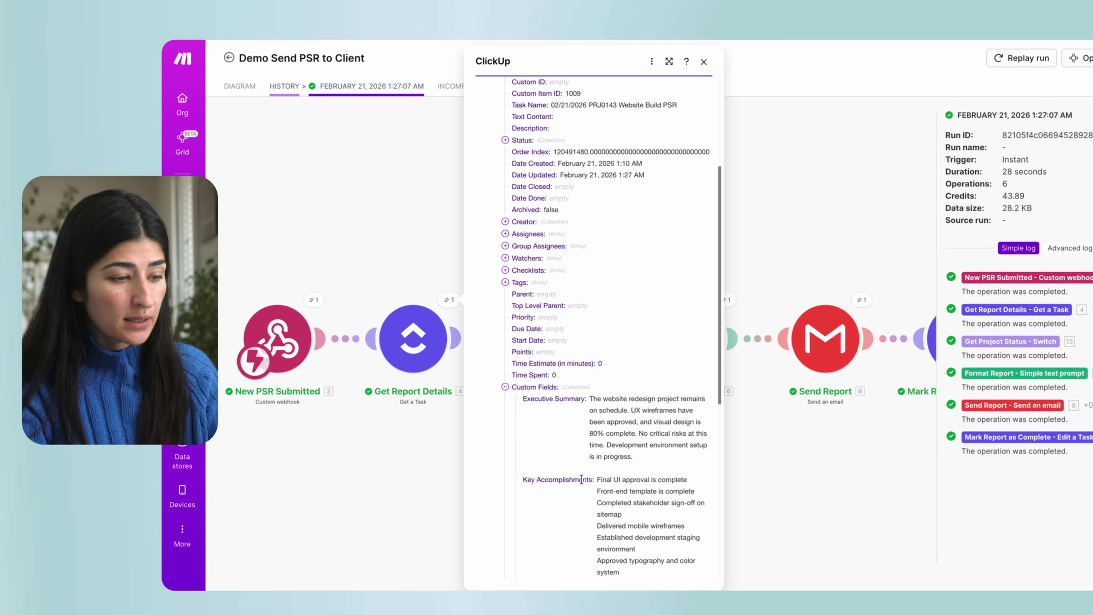
scroll(581, 478, down, 2)
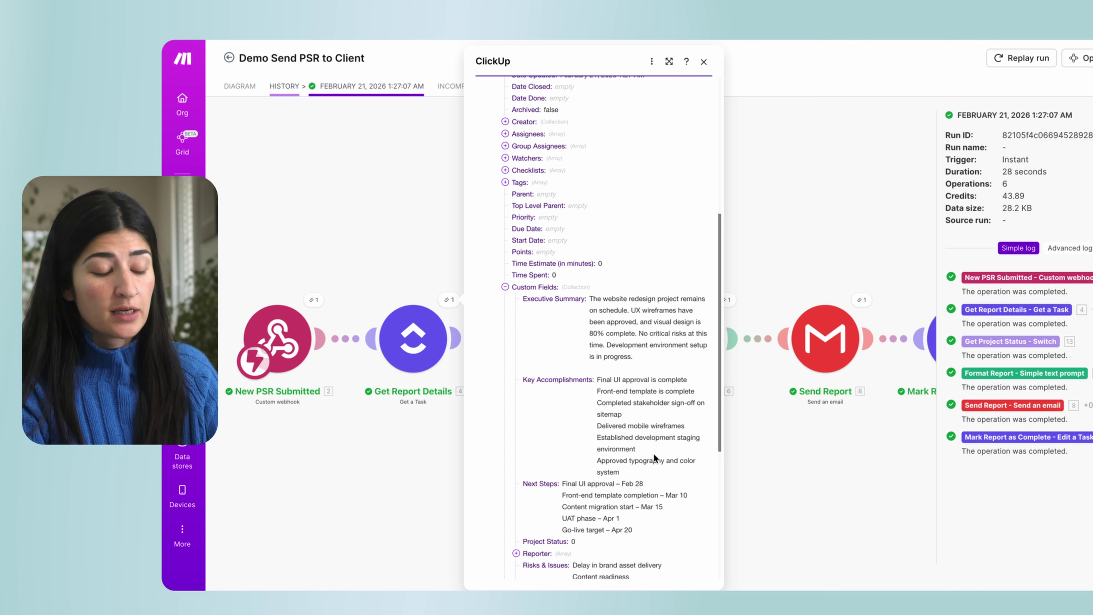
scroll(655, 458, down, 2)
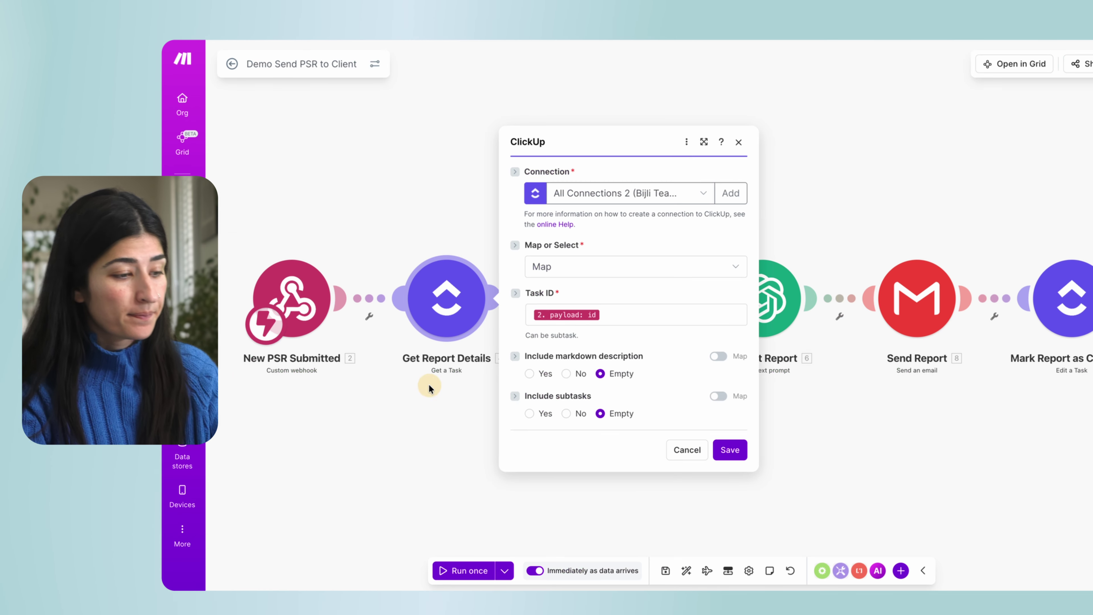
click(430, 387)
drag(534, 413, 450, 412)
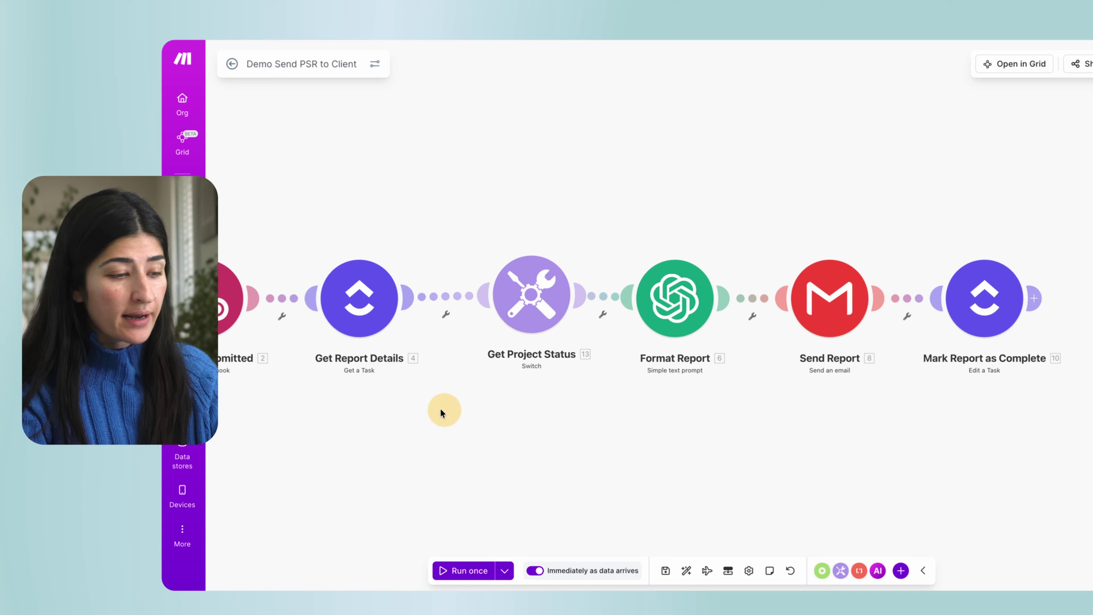
click(508, 279)
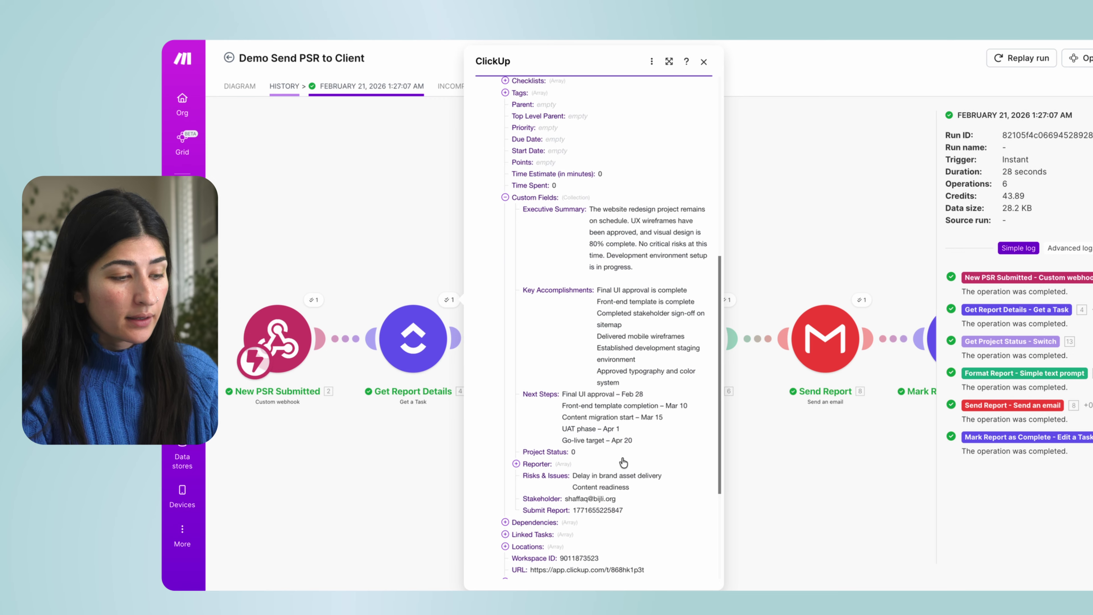
scroll(623, 463, down, 1)
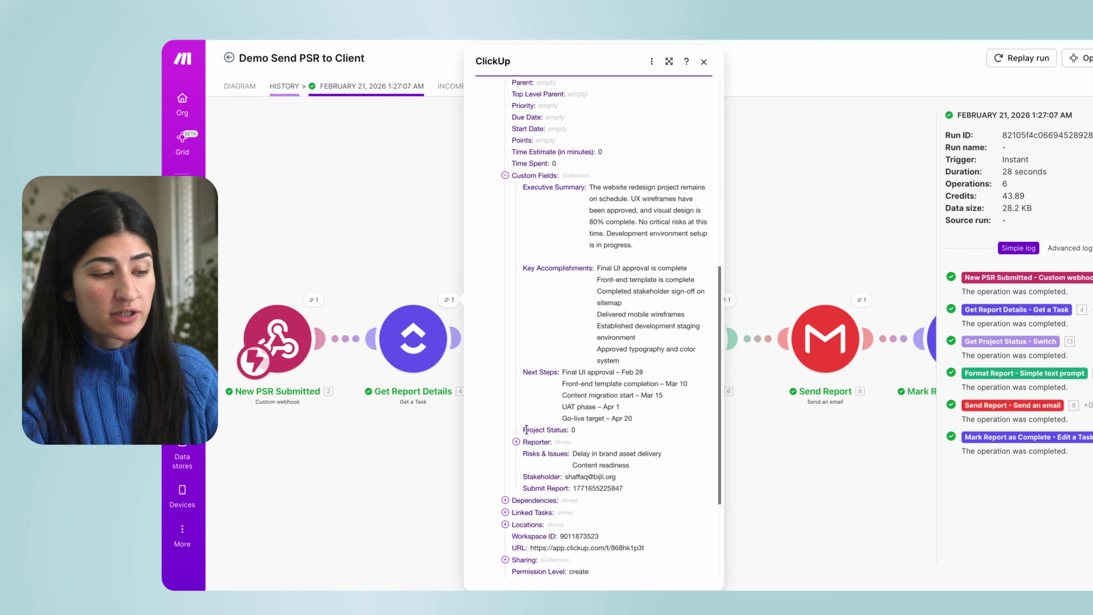
drag(577, 430, 519, 435)
click(579, 434)
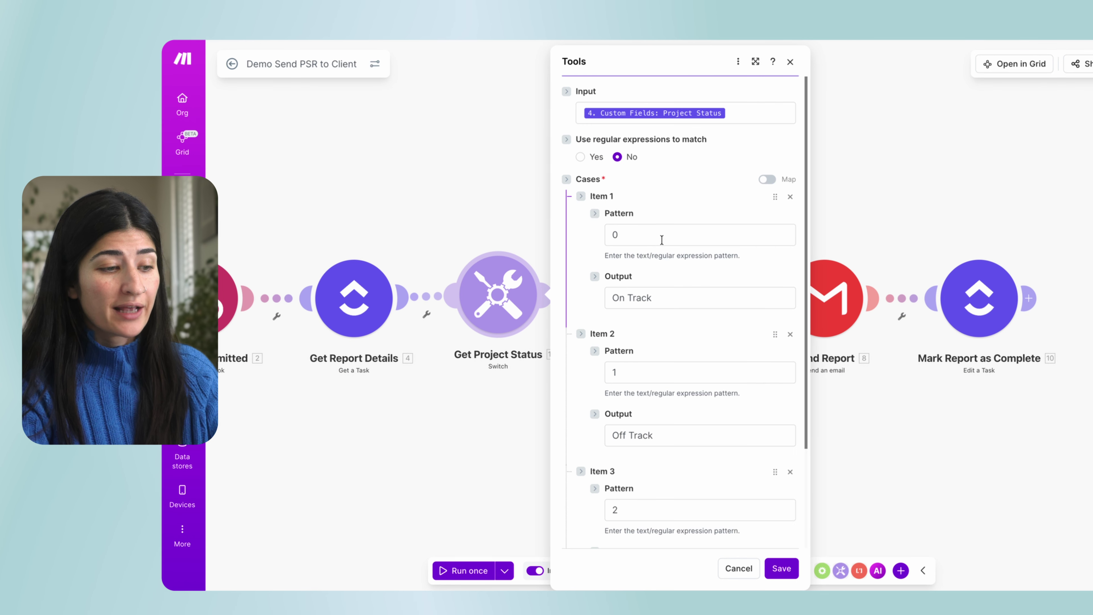
click(603, 236)
click(672, 298)
drag(672, 298, 576, 298)
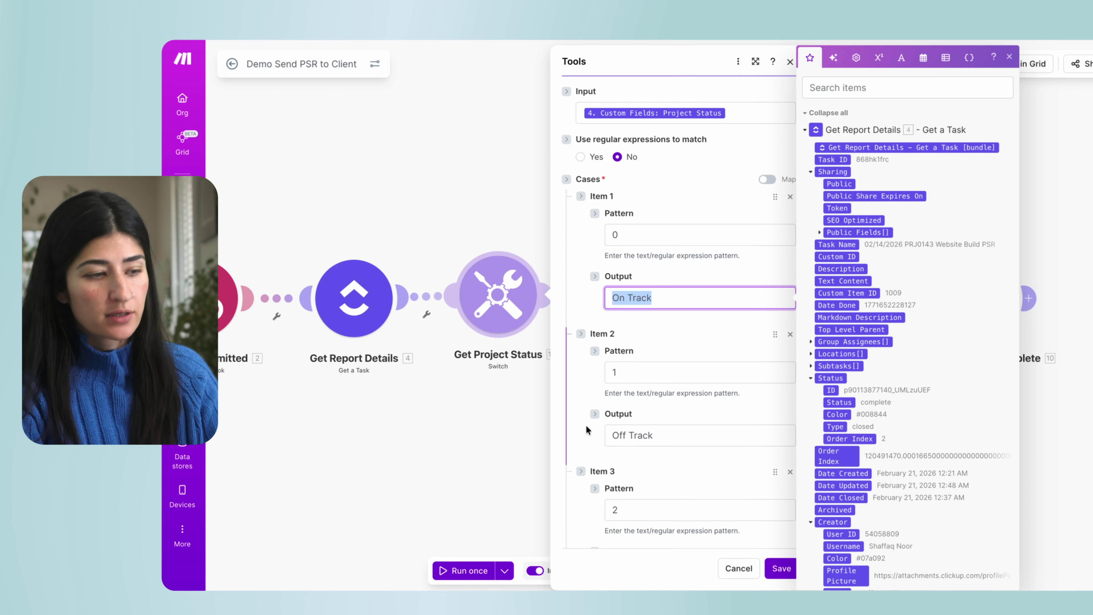
click(685, 297)
drag(685, 297, 577, 298)
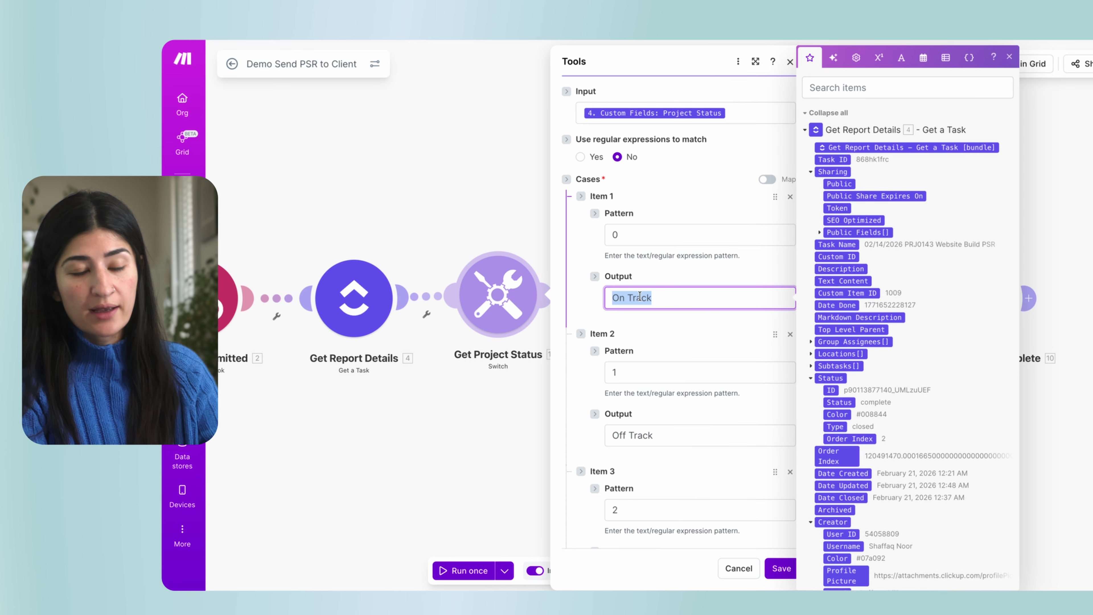
click(478, 456)
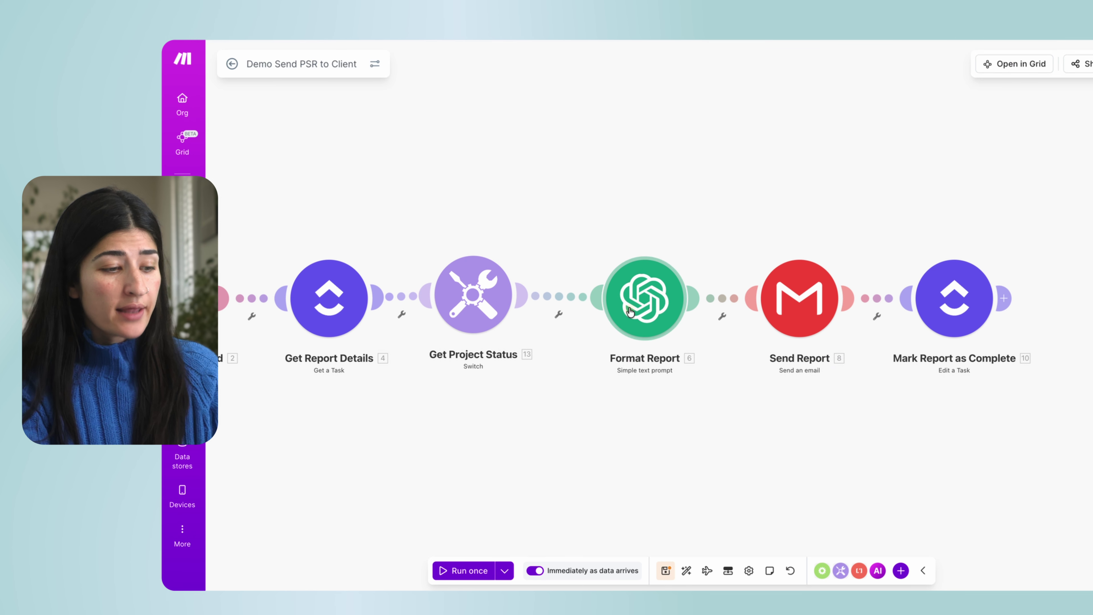
click(636, 294)
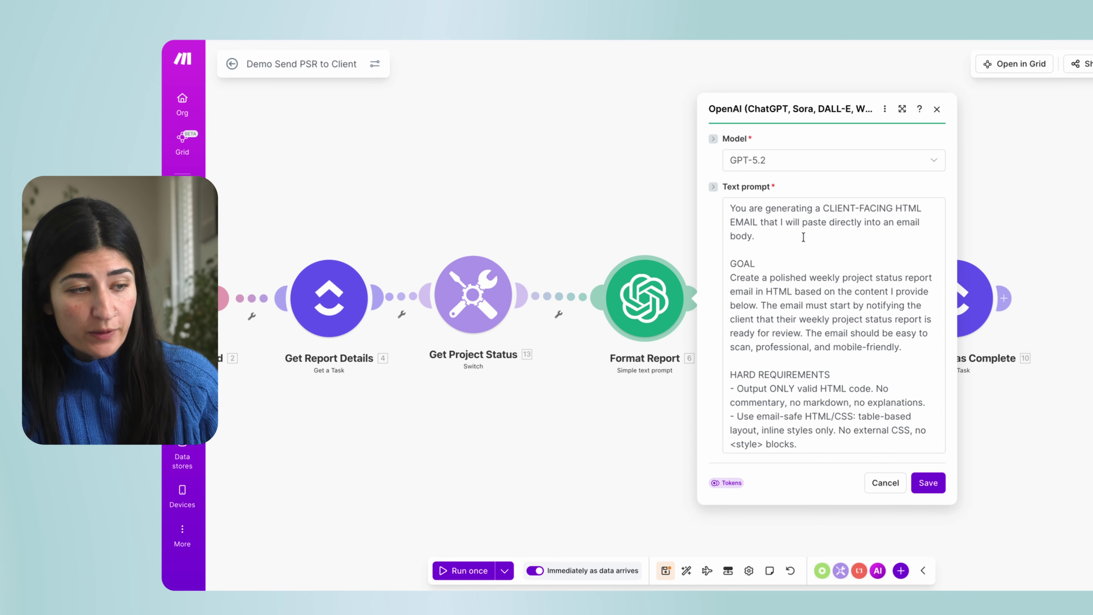
click(777, 166)
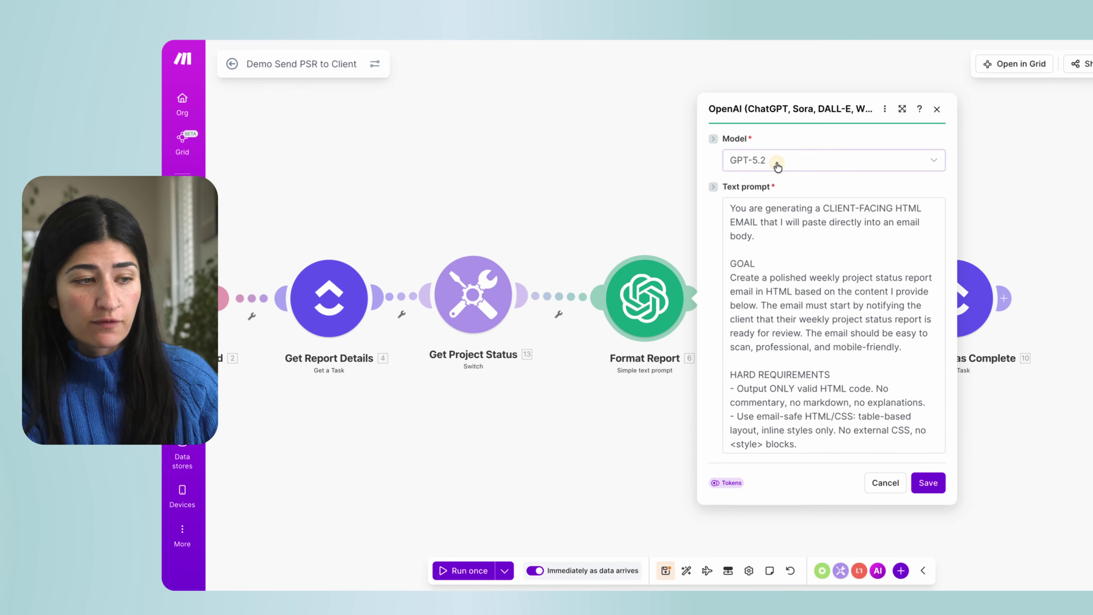
click(791, 142)
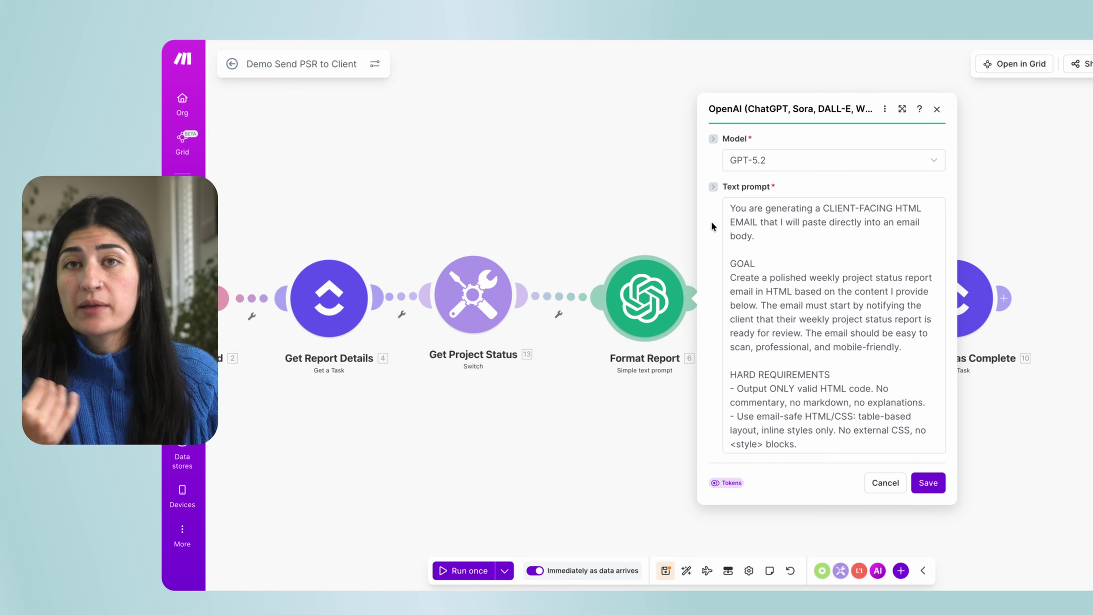
click(731, 209)
drag(731, 209, 832, 256)
click(832, 256)
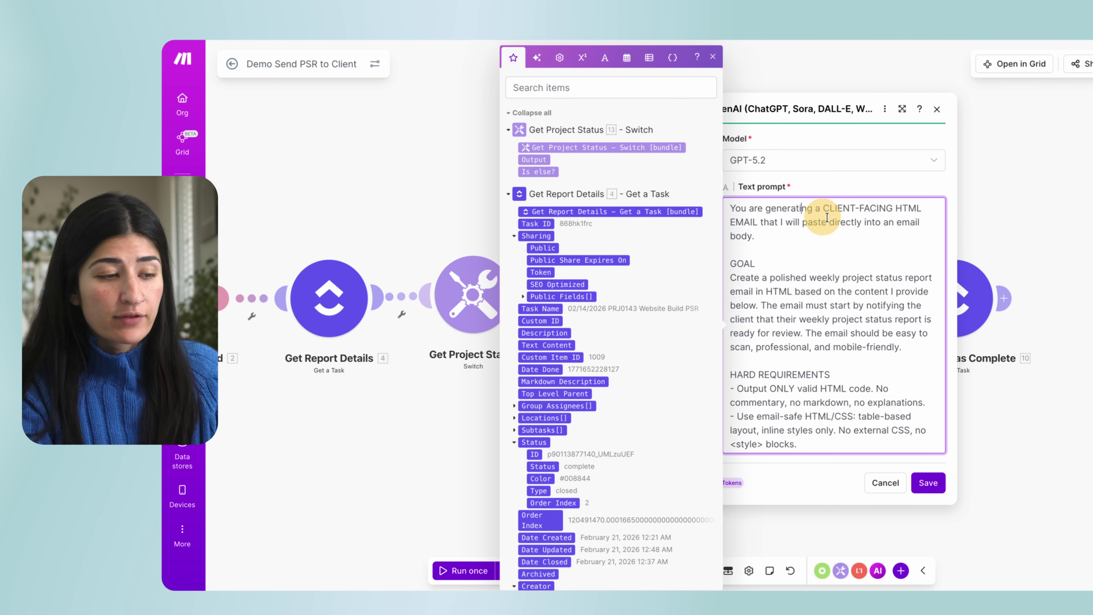
click(709, 61)
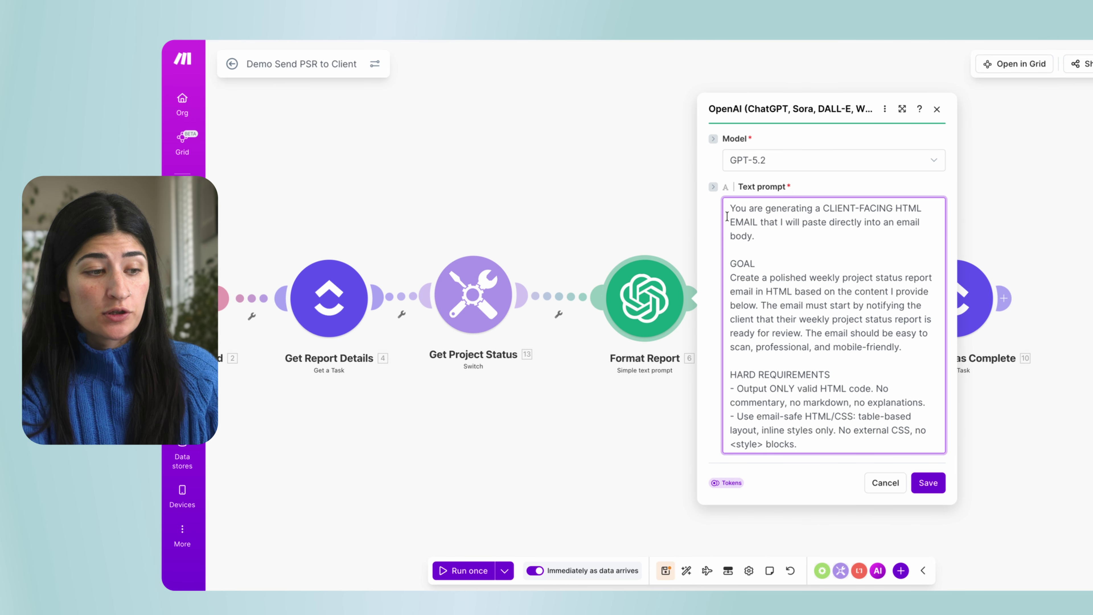
scroll(832, 440, down, 10)
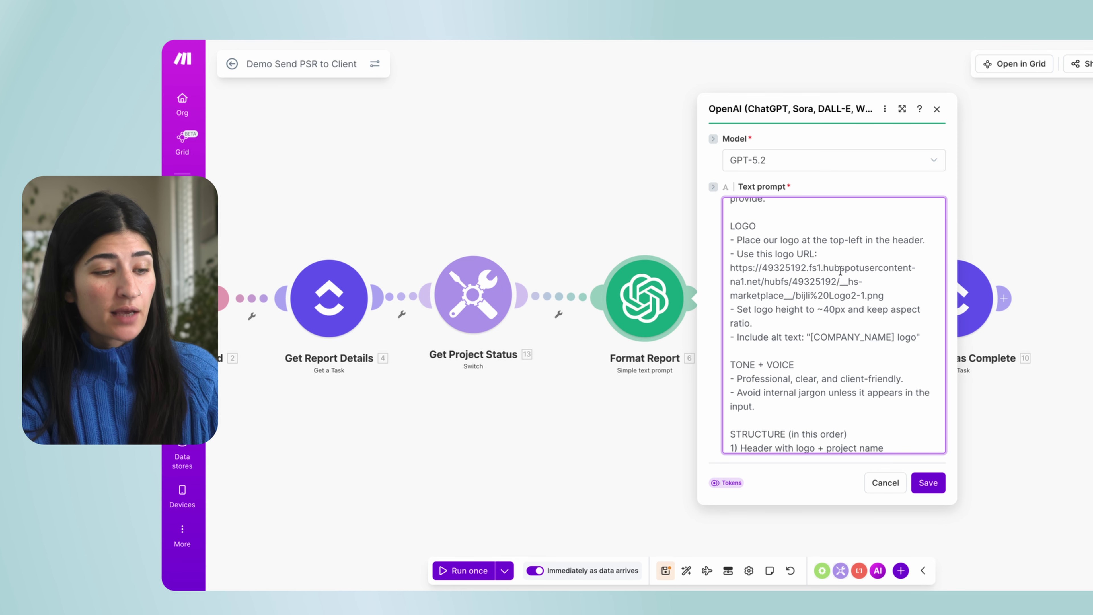
scroll(829, 317, down, 5)
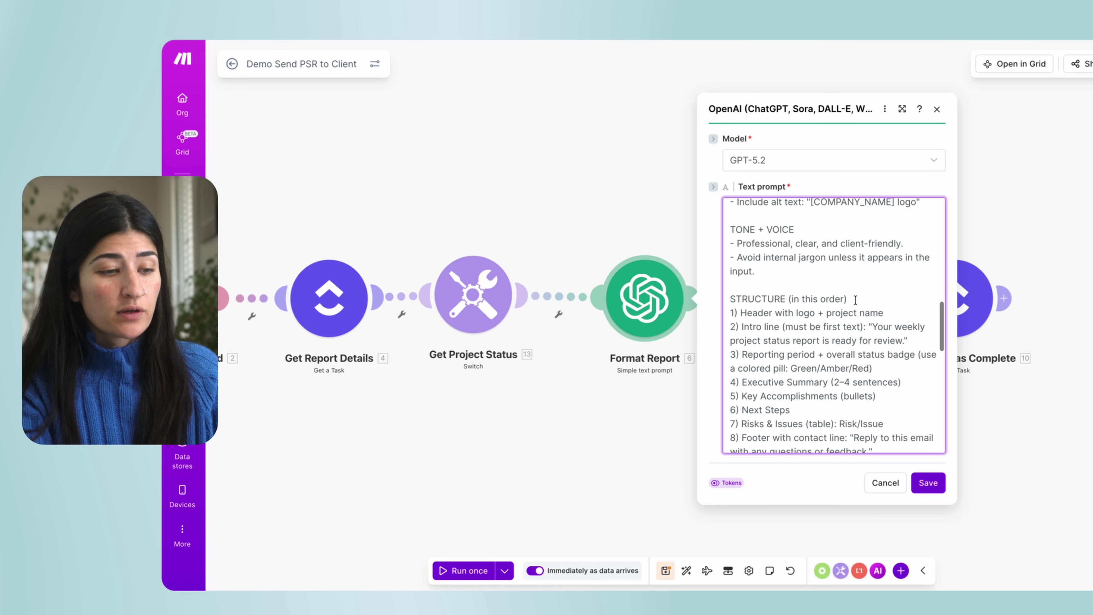
scroll(782, 326, down, 5)
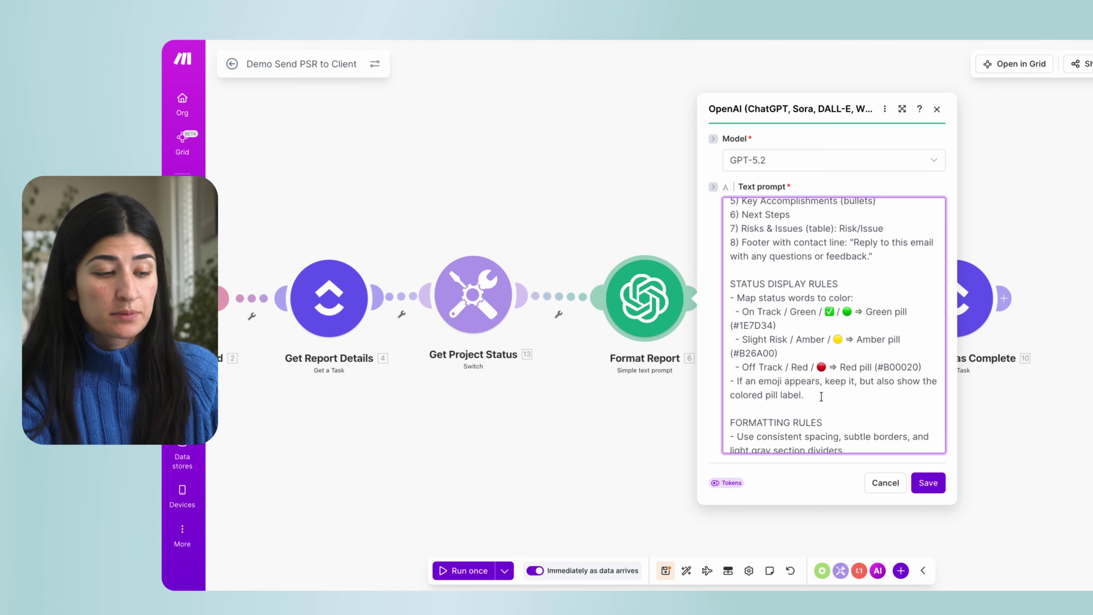
scroll(824, 328, down, 10)
scroll(823, 336, down, 3)
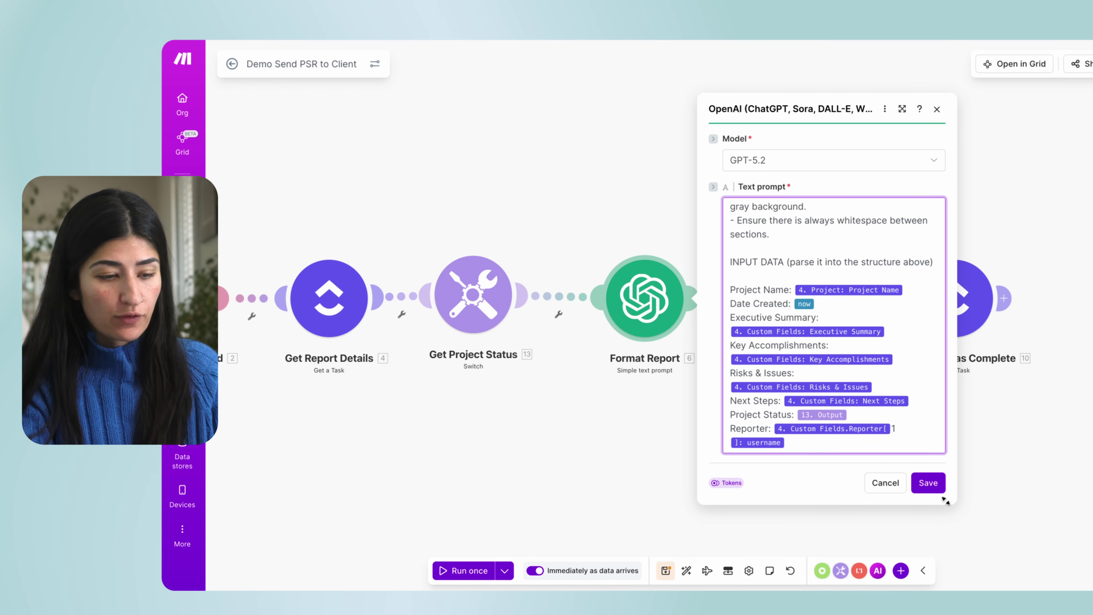
click(930, 483)
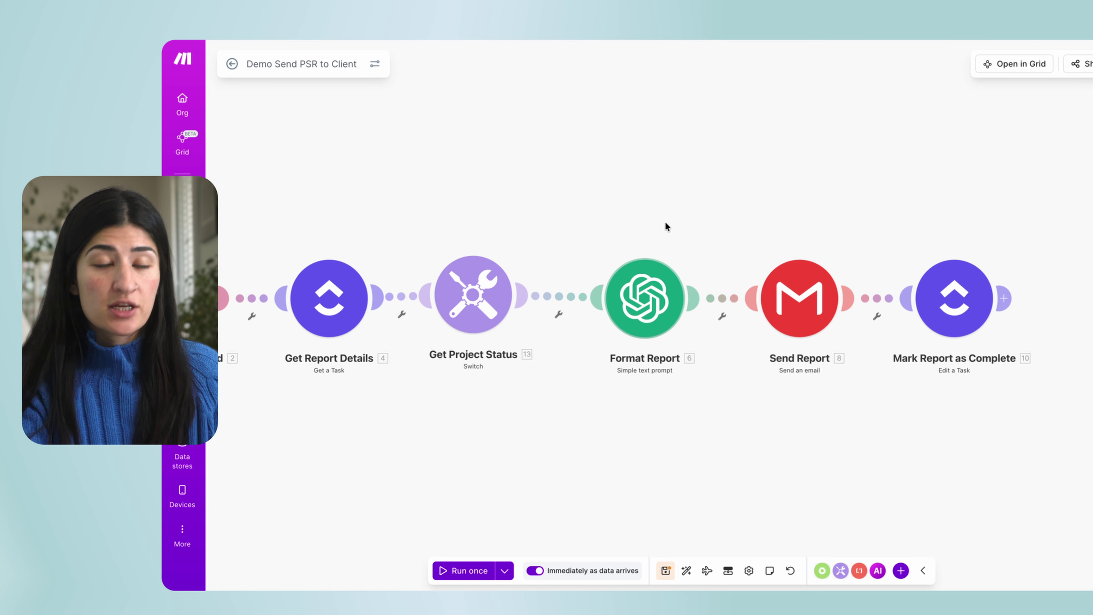
In the Send Report Gmail module, map 6. Result into the Raw HTML body Content.
click(666, 286)
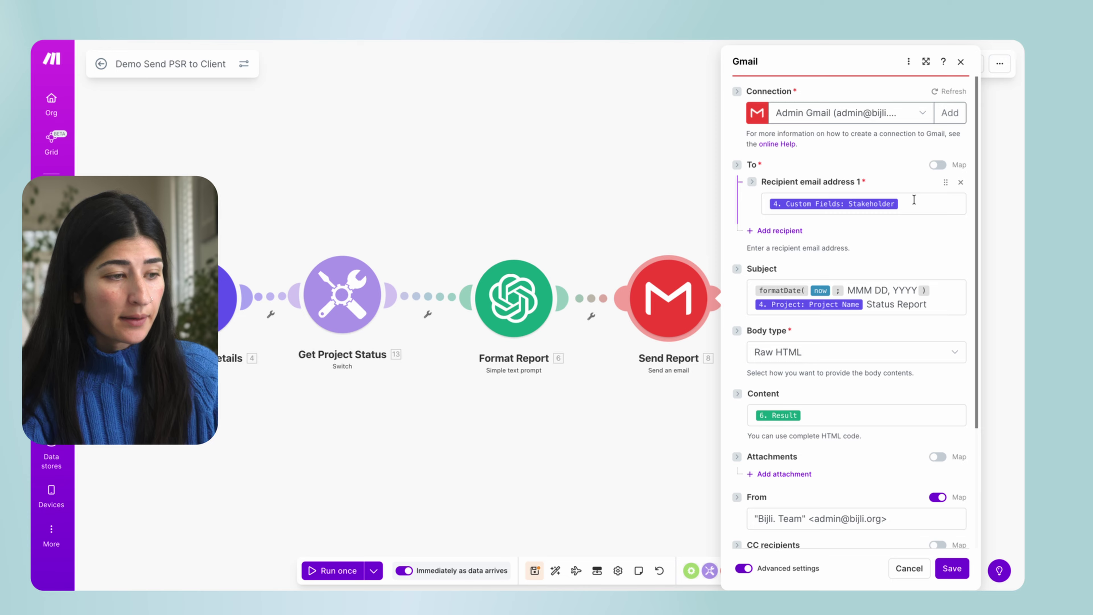
scroll(492, 543, down, 5)
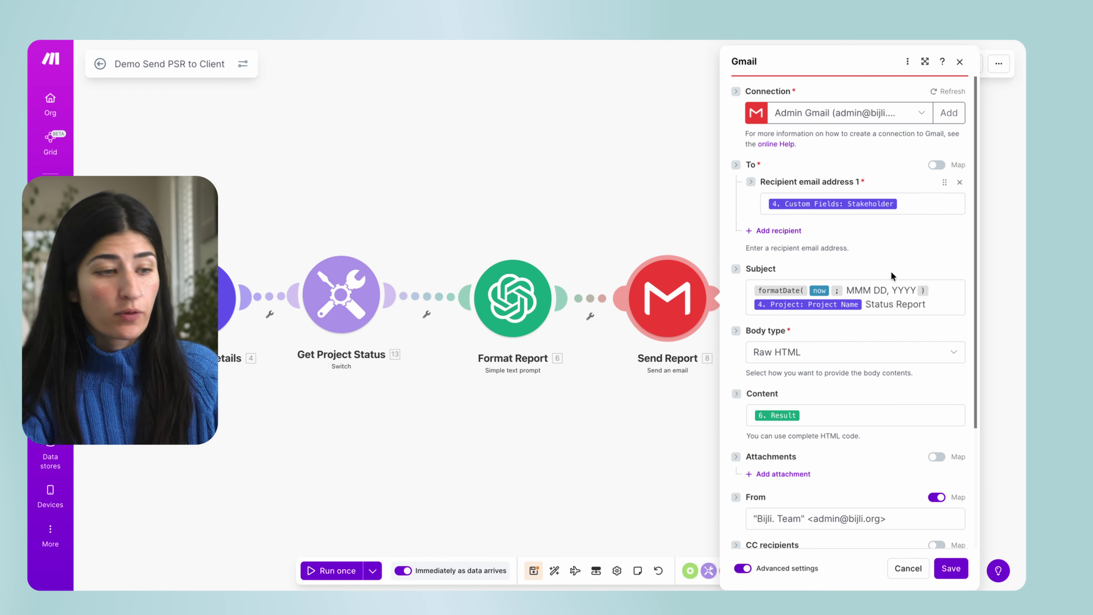
click(945, 307)
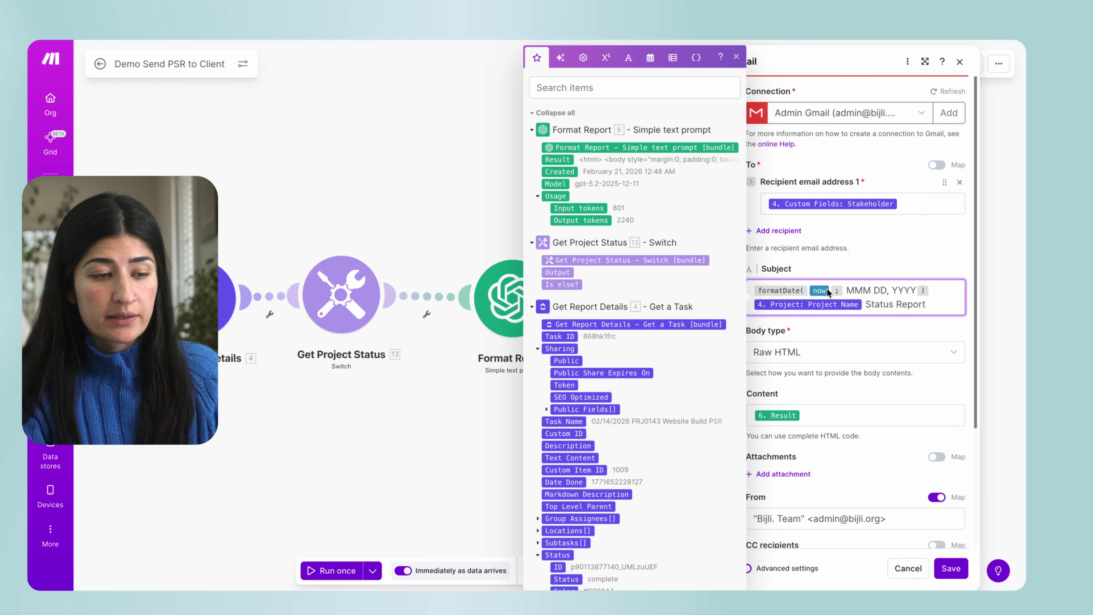
click(906, 335)
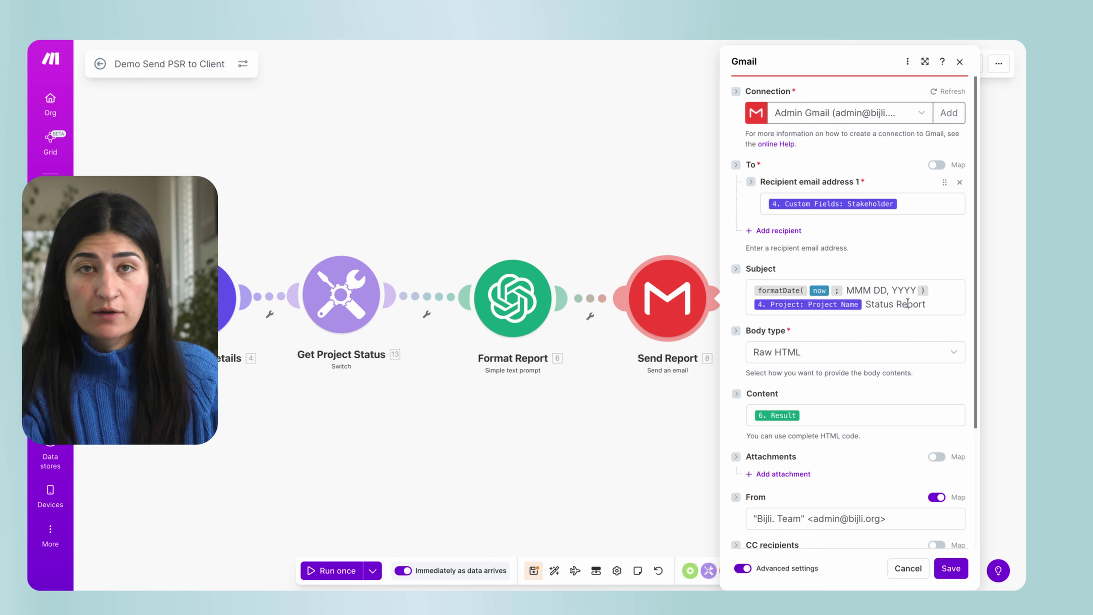
scroll(790, 318, down, 2)
click(820, 338)
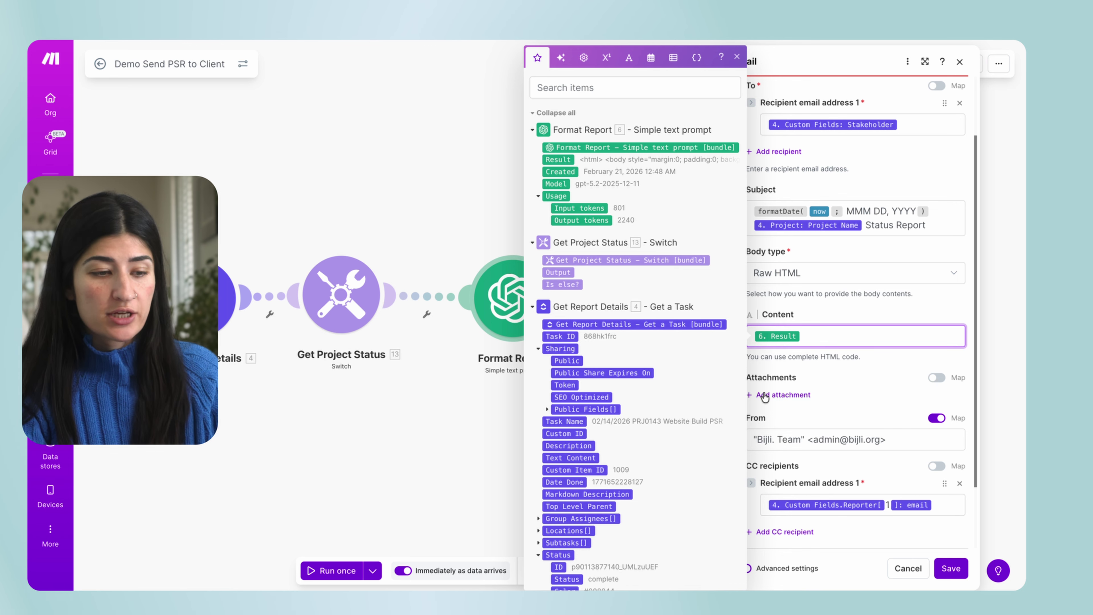
click(866, 366)
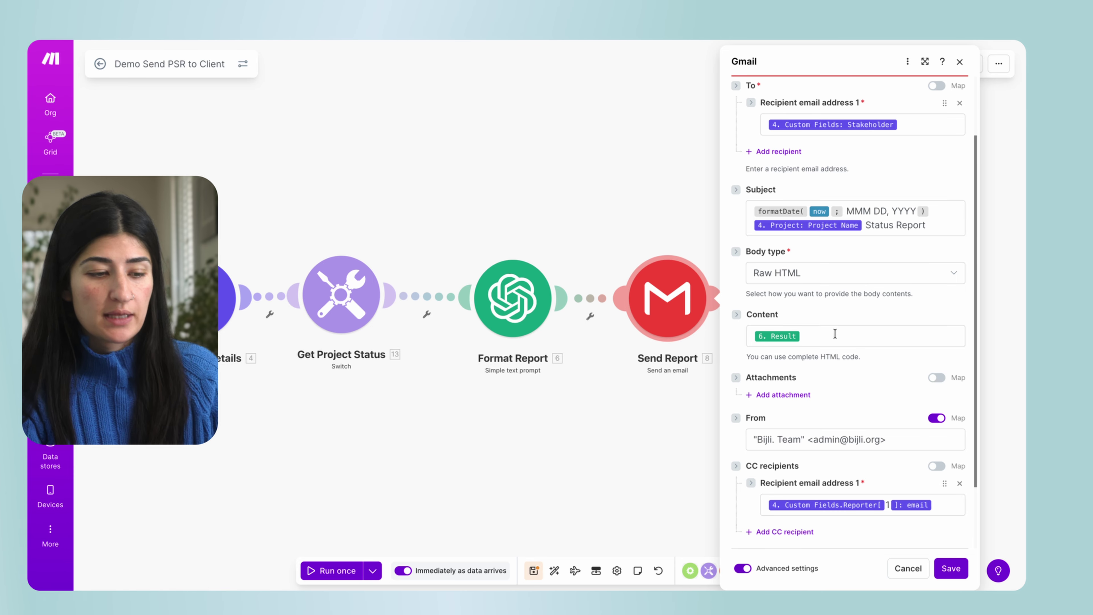
Delete the stray period after 'Bijli' in the From name, then close the Gmail module settings.
scroll(843, 383, down, 2)
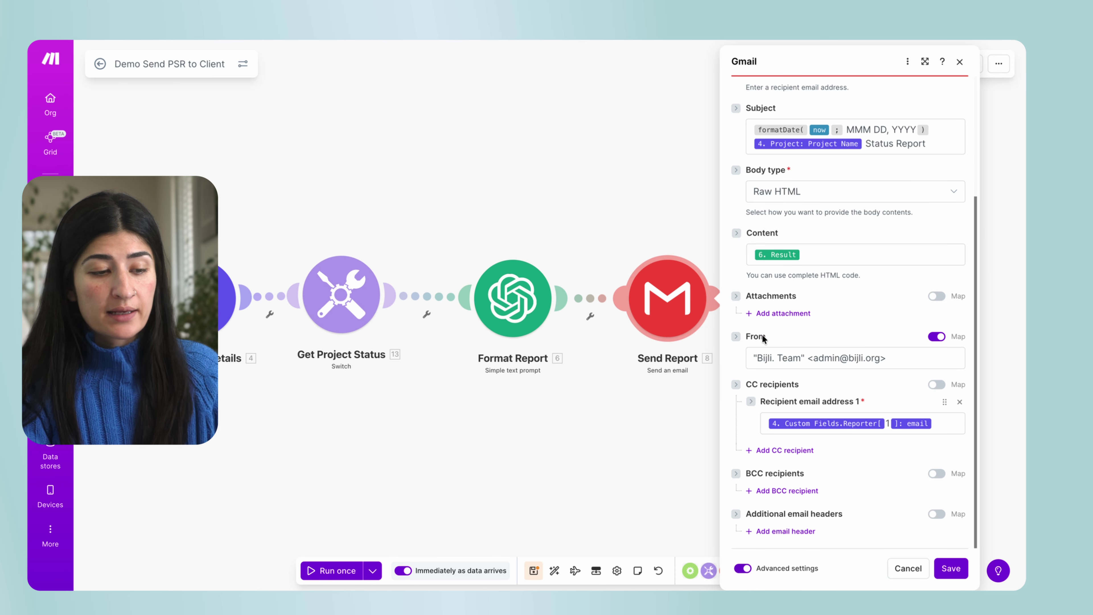
click(777, 361)
key(BackSpace)
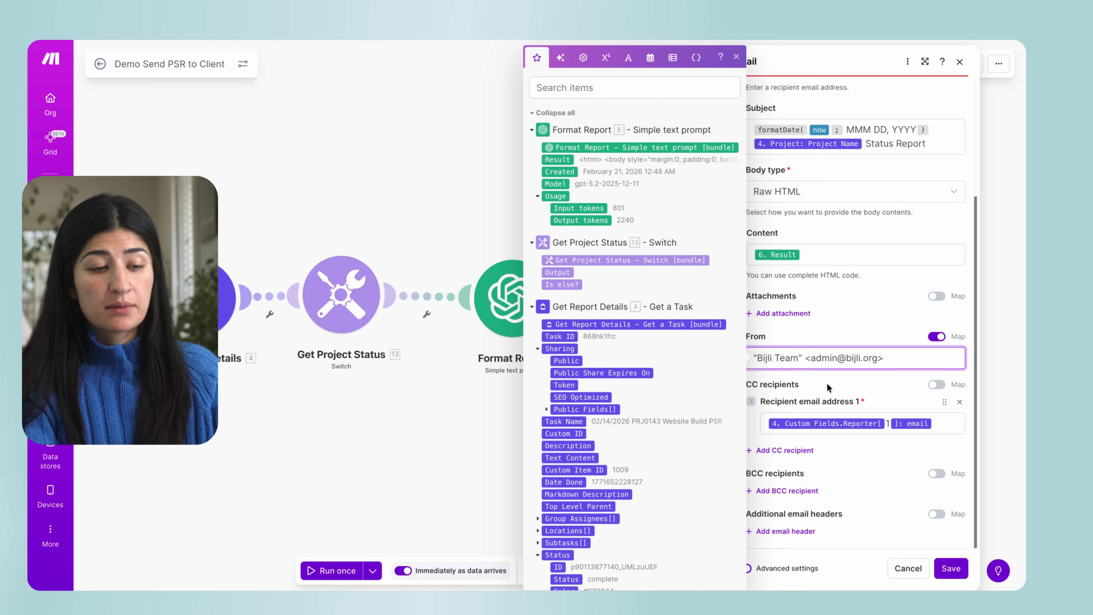
click(951, 568)
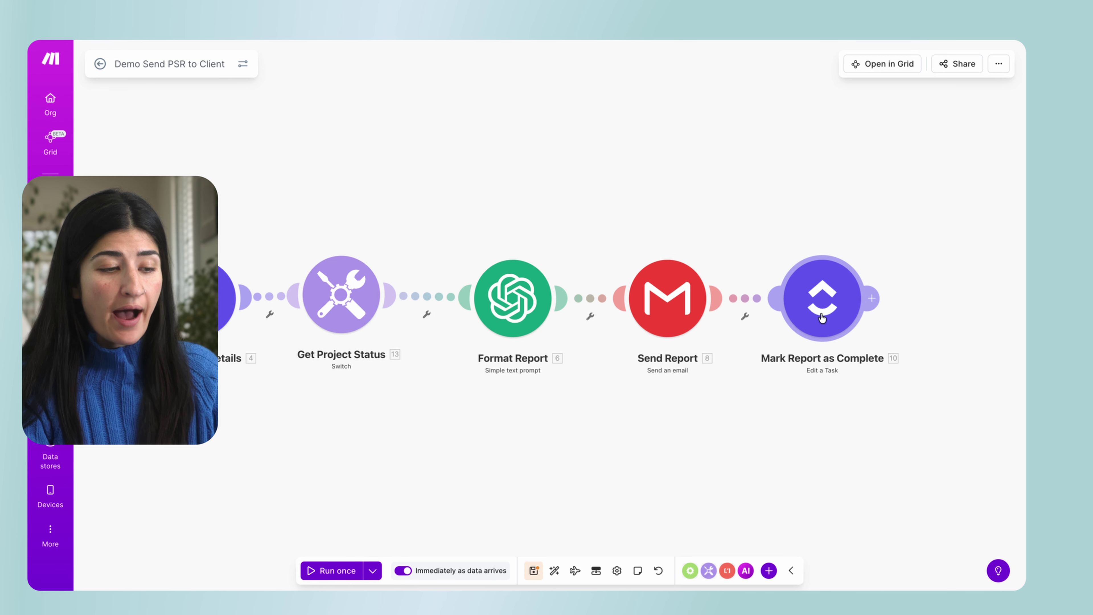
Confirm the Mark Report as Complete module sets the task Status to complete.
click(828, 298)
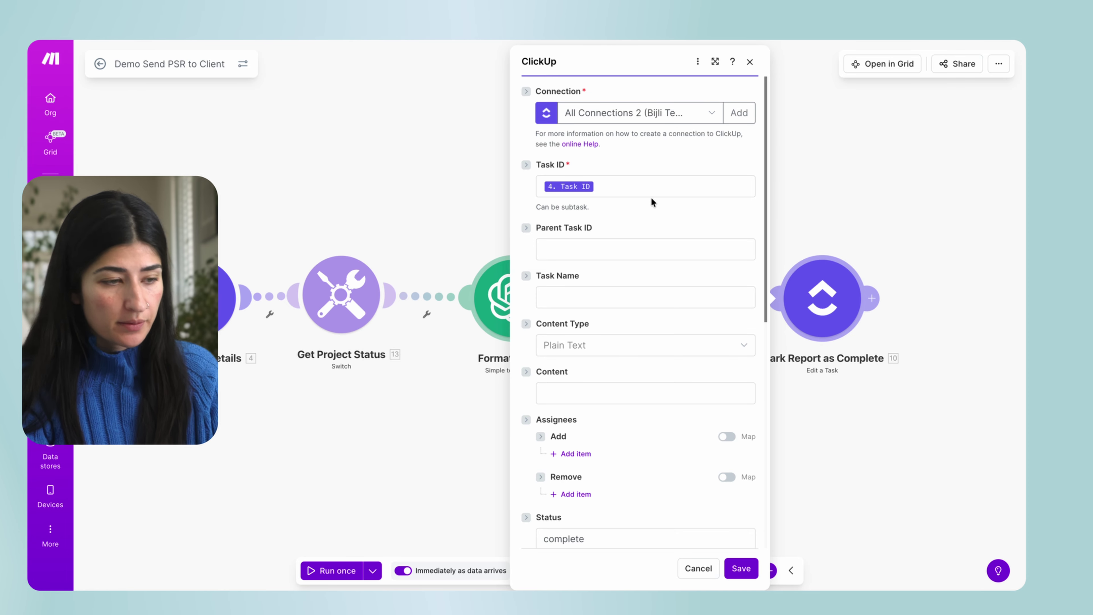
scroll(608, 390, down, 3)
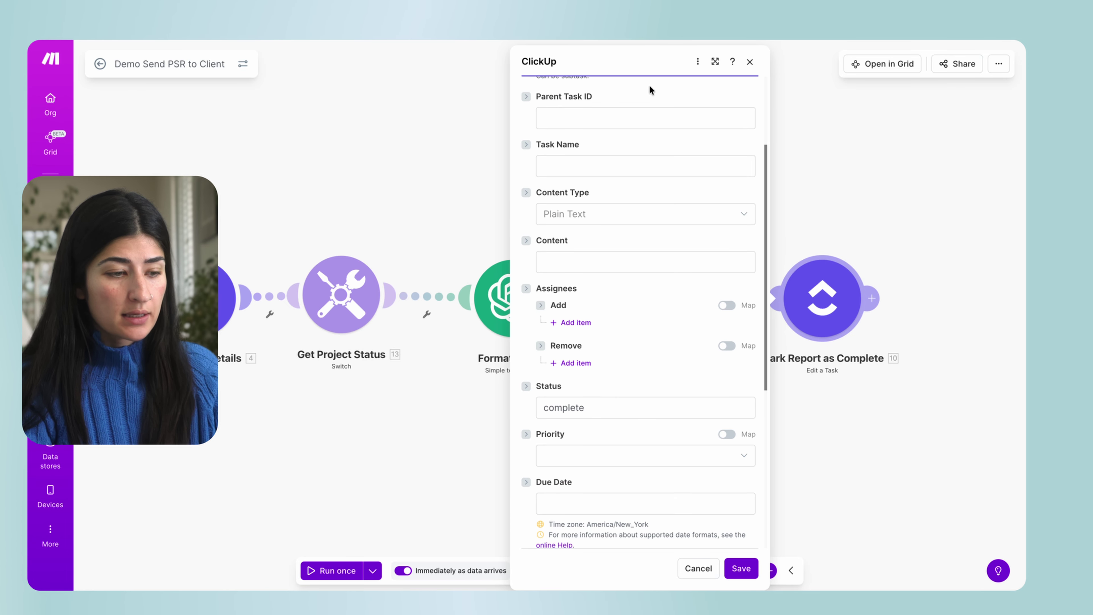
scroll(550, 404, down, 2)
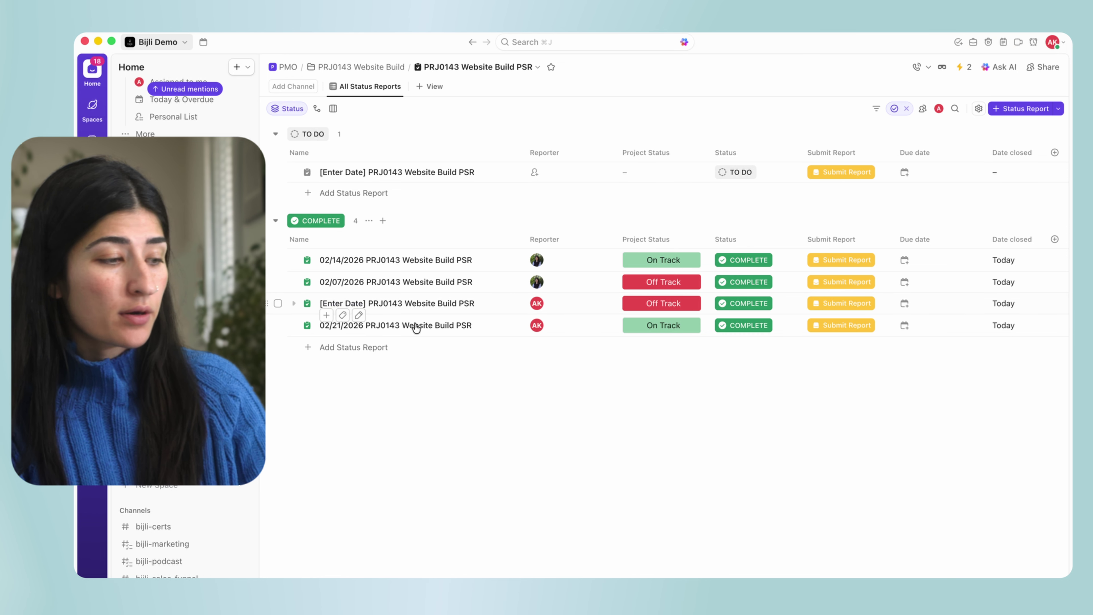
click(962, 69)
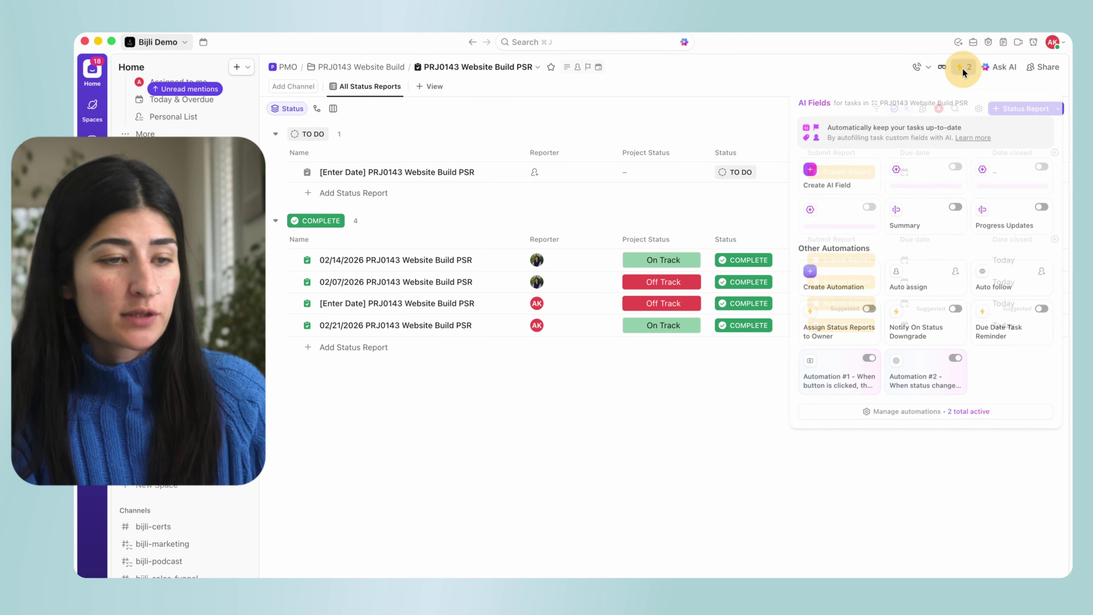
click(947, 383)
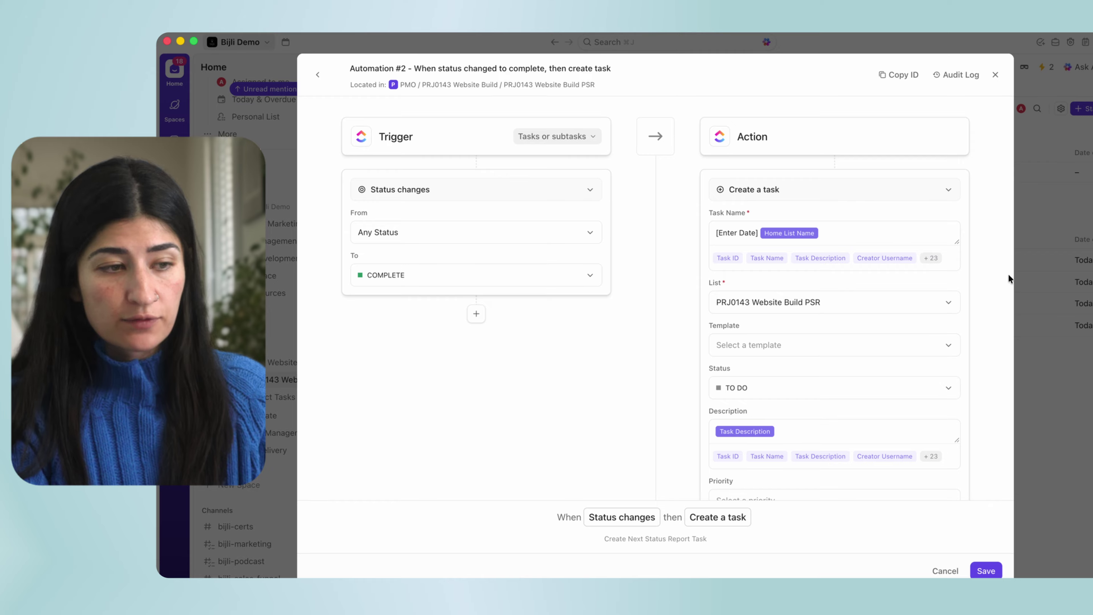
click(983, 51)
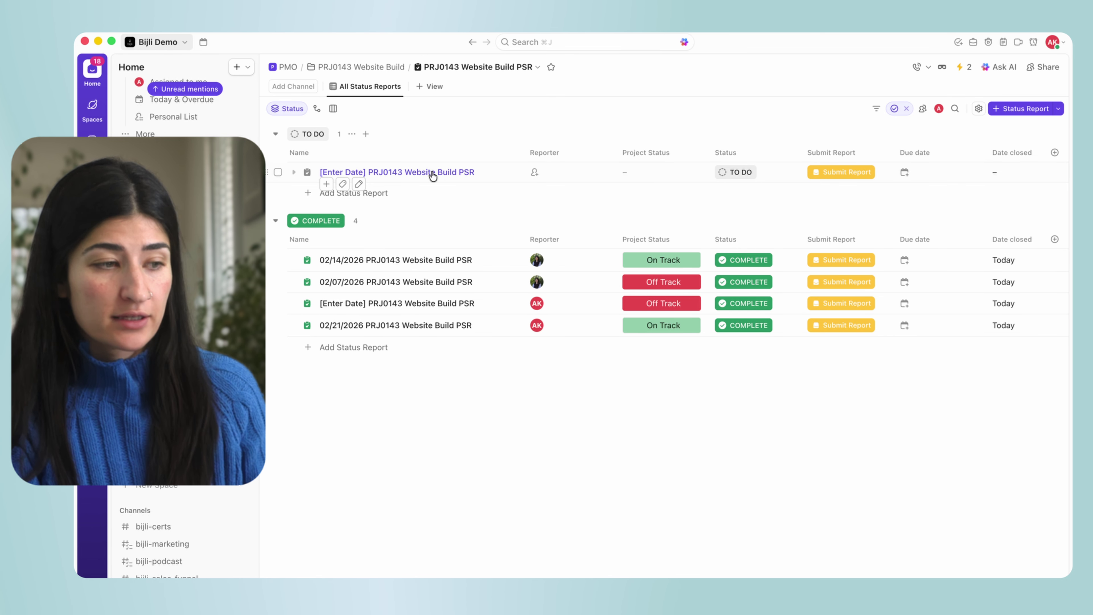
click(964, 67)
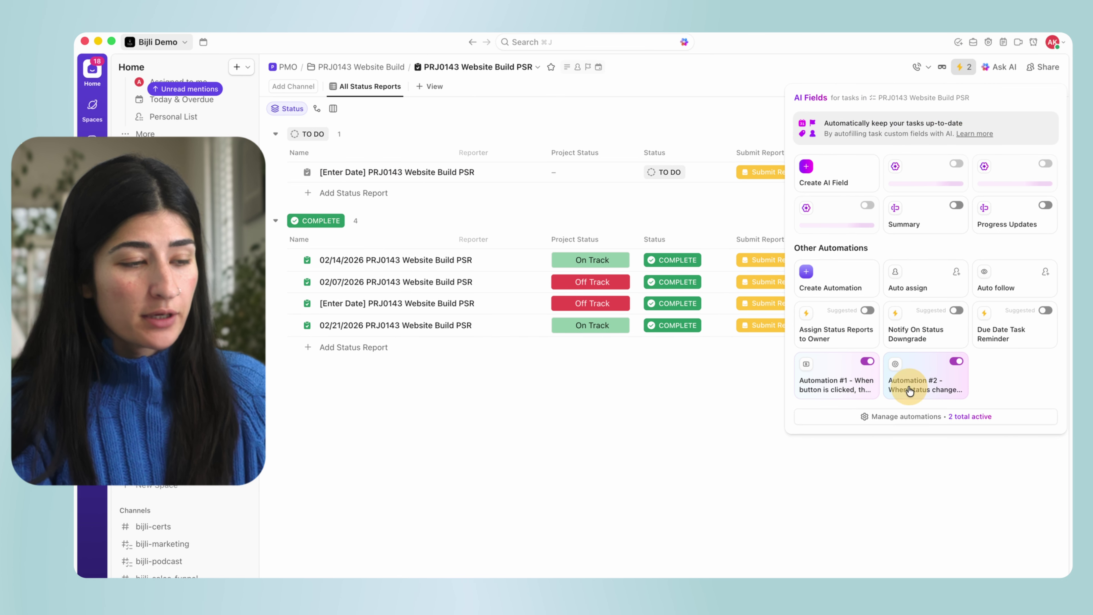
click(909, 390)
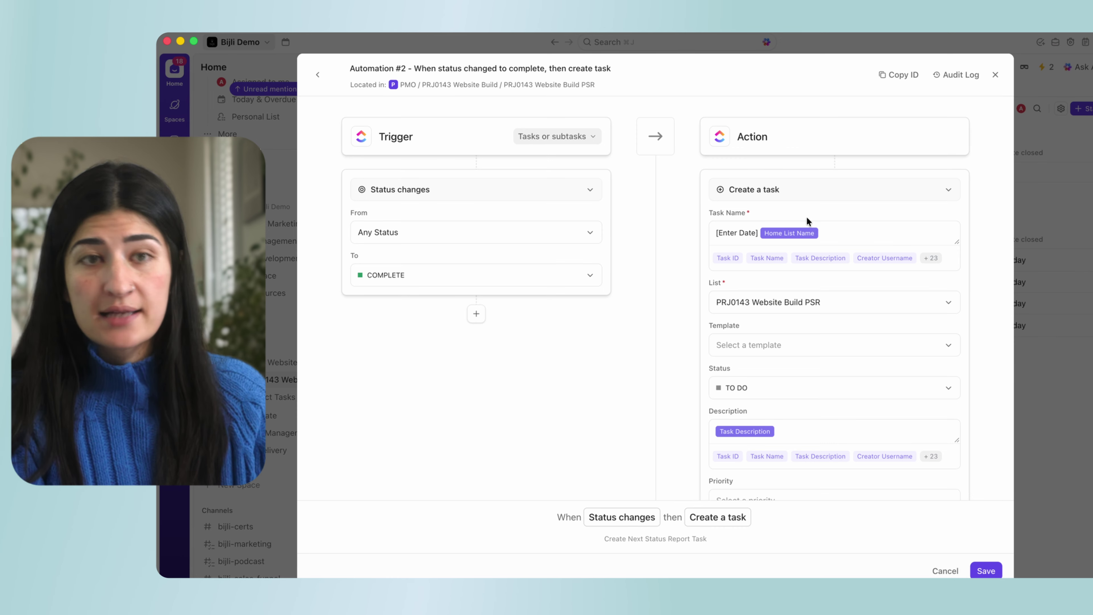
scroll(784, 398, down, 10)
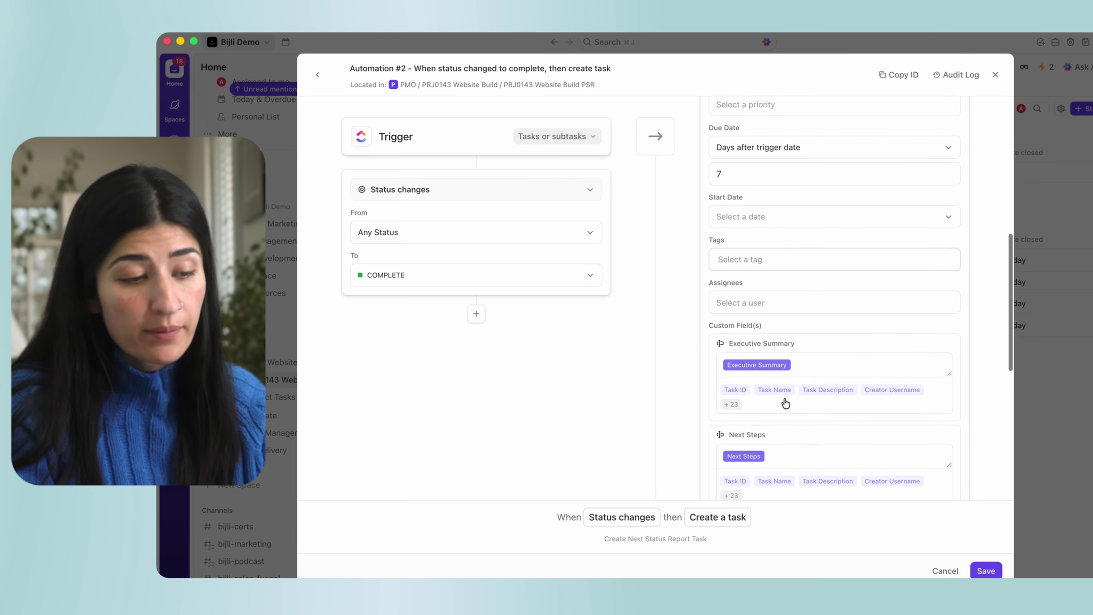
scroll(803, 416, down, 4)
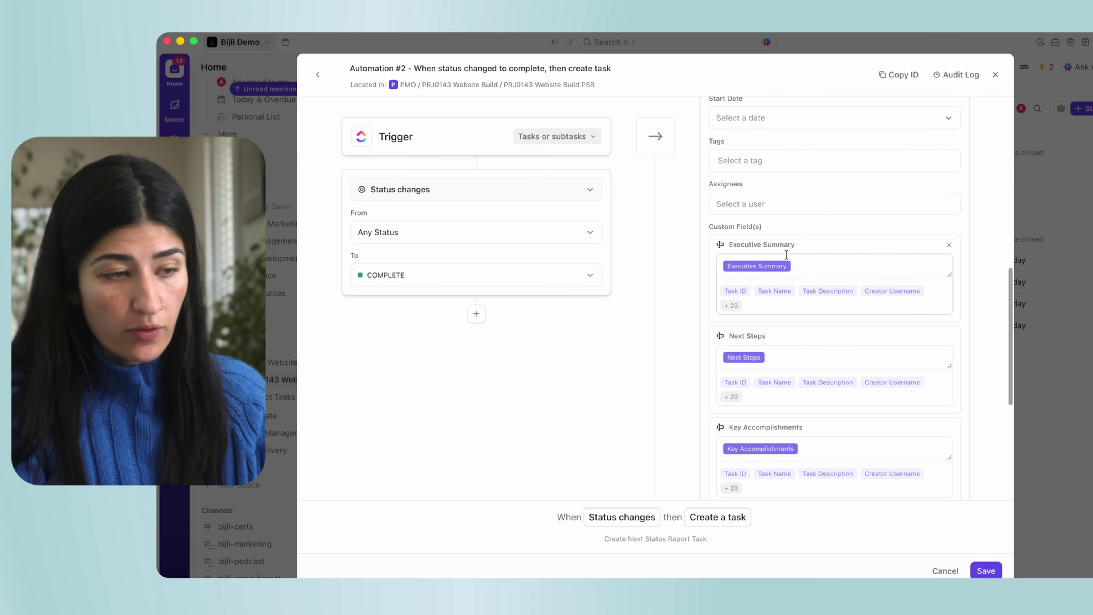
scroll(818, 379, down, 5)
scroll(830, 382, down, 2)
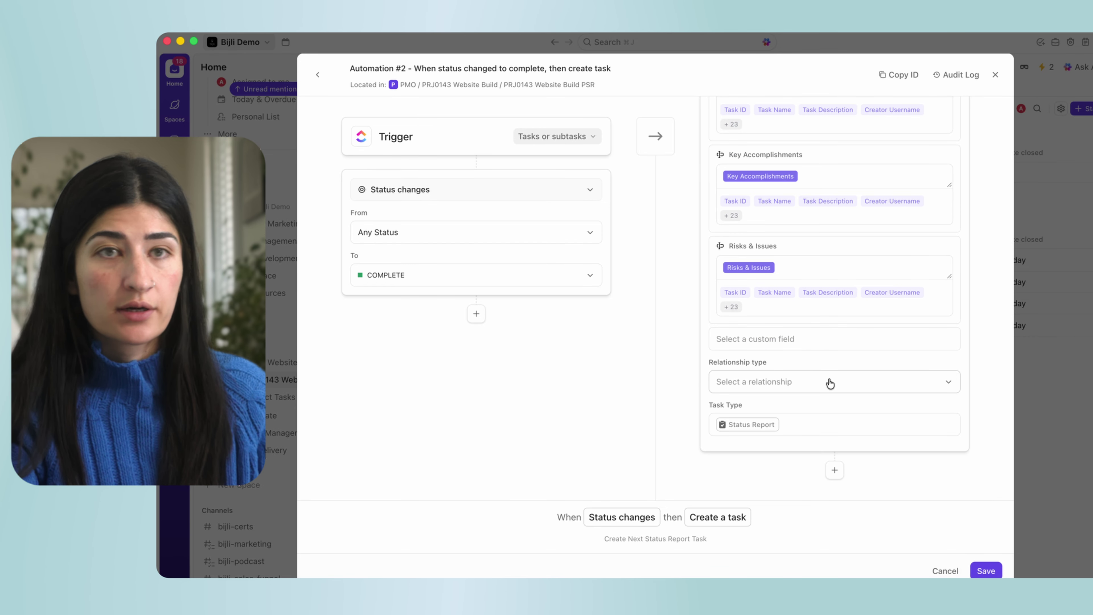
scroll(830, 381, up, 15)
scroll(864, 269, down, 3)
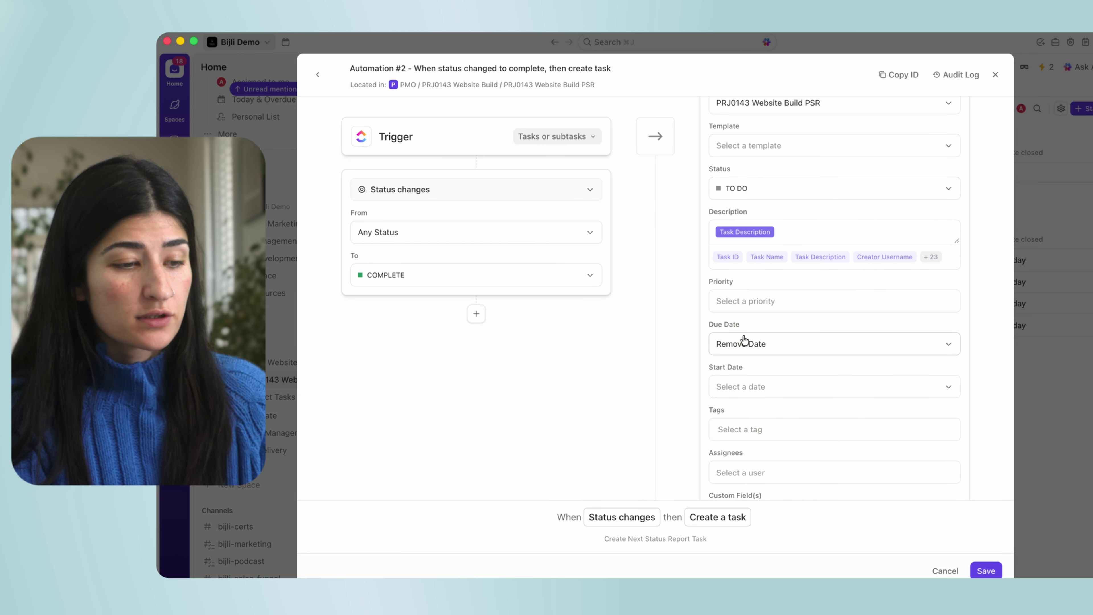
click(739, 344)
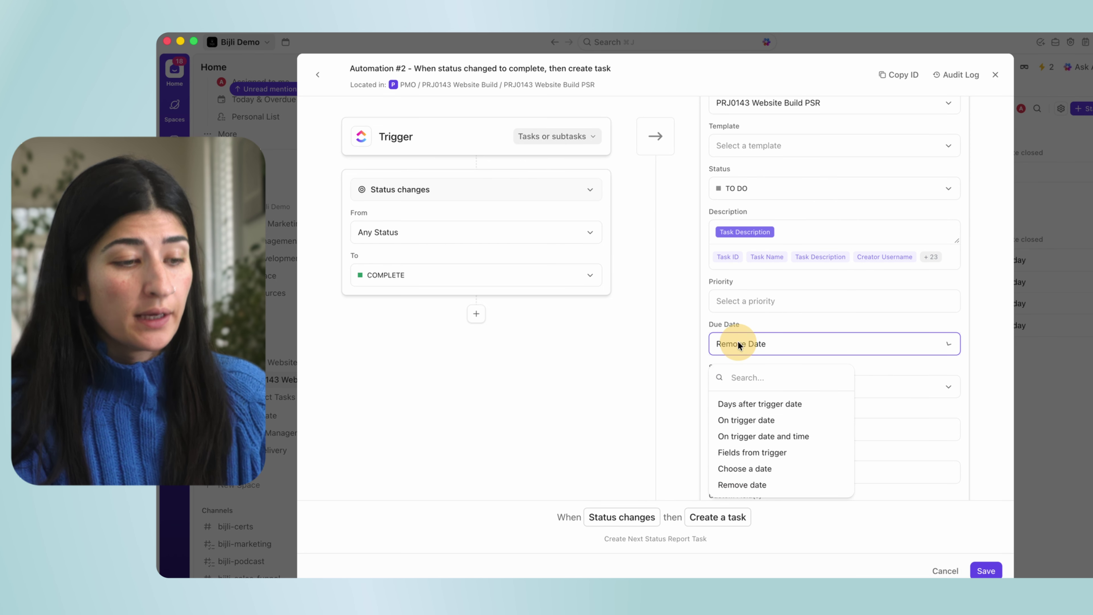
click(746, 405)
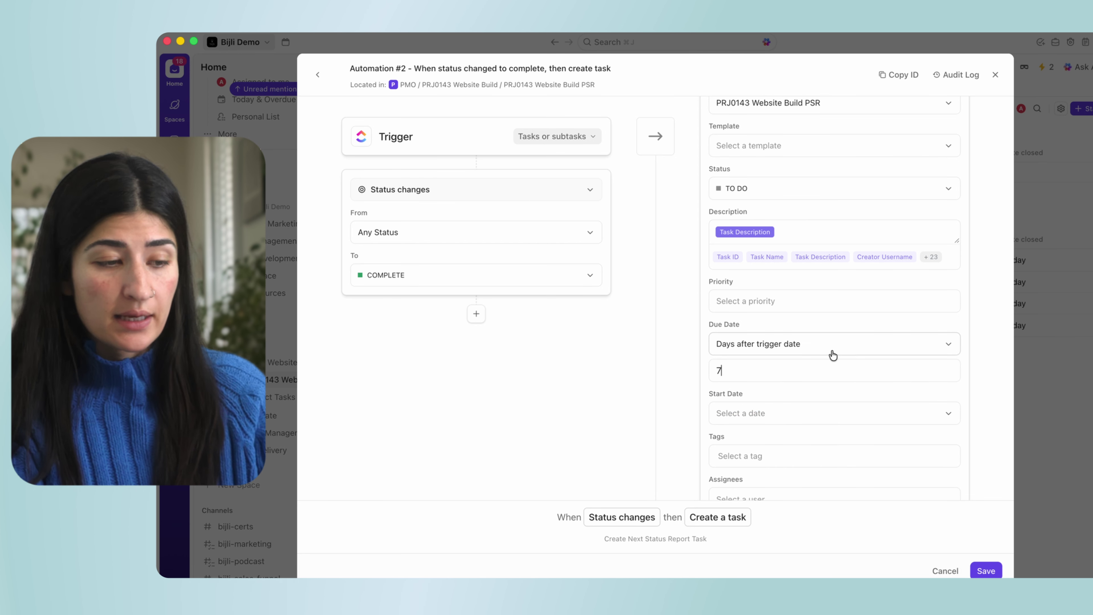
click(986, 570)
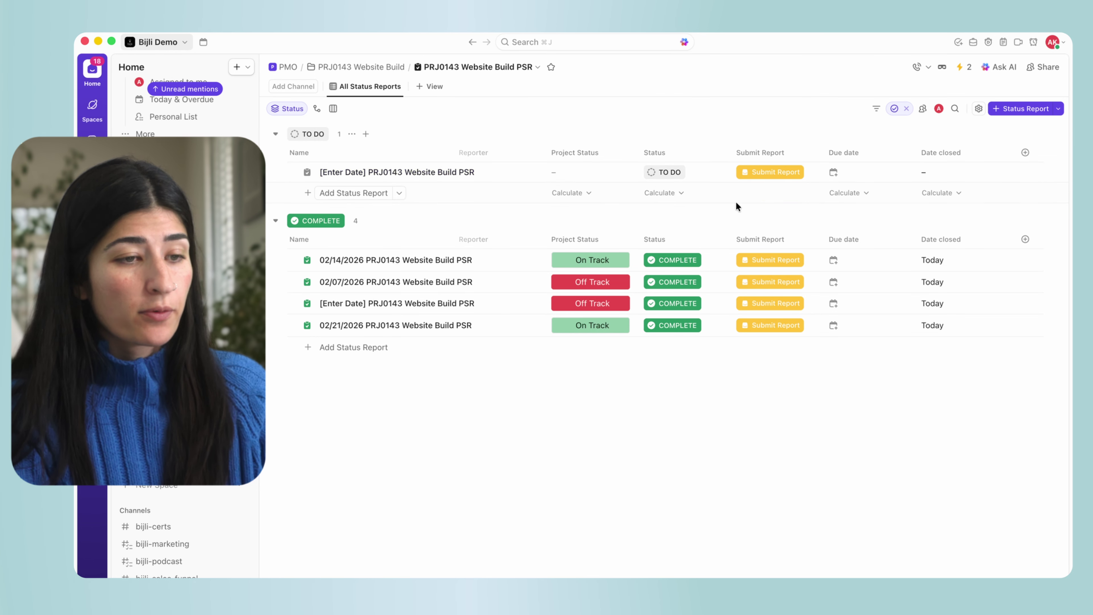
Set the TO DO status report's due date to February 28 (2/28/26).
click(854, 172)
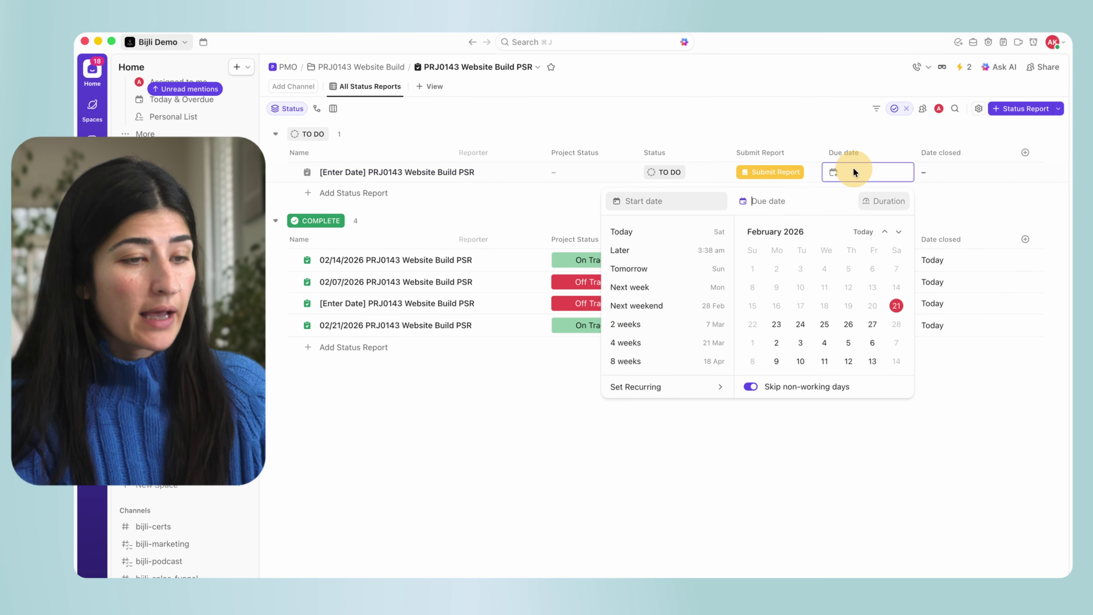
click(897, 325)
click(820, 470)
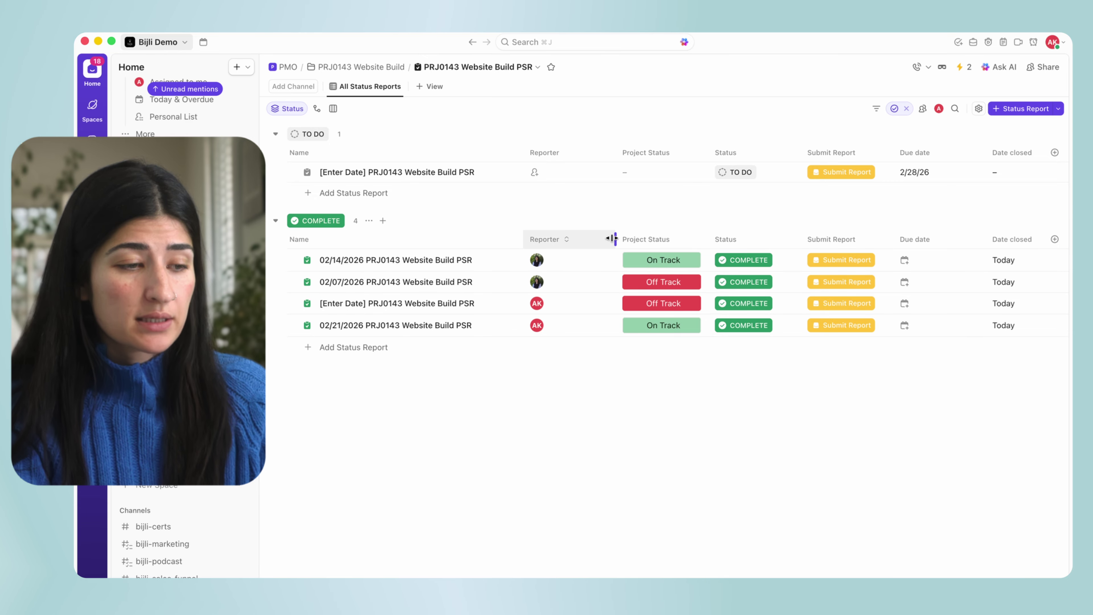
Narrow the Reporter column in the status reports list.
drag(612, 239, 586, 239)
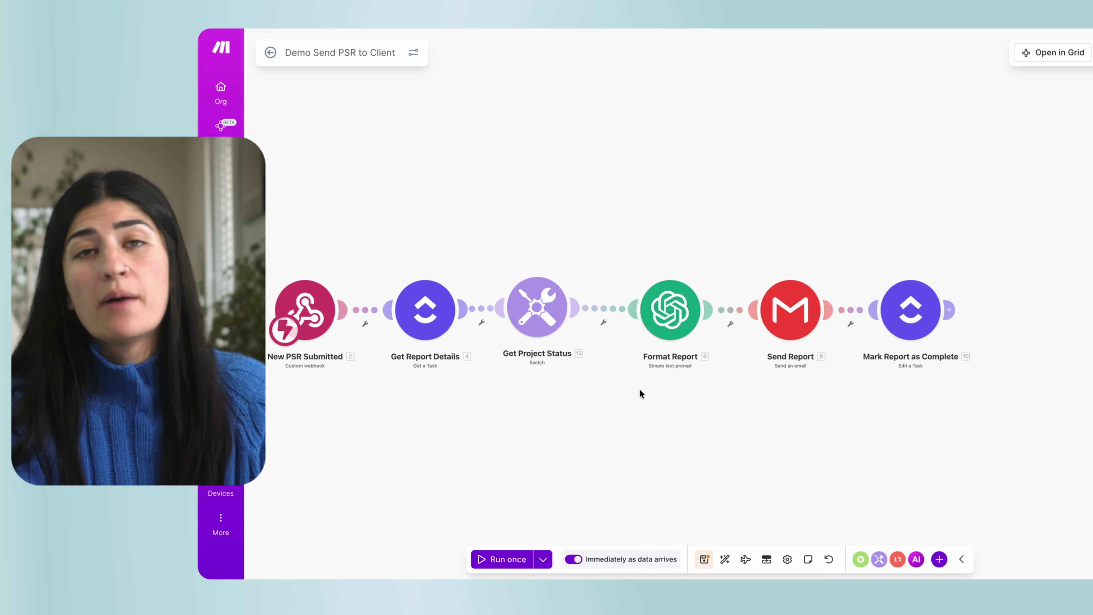
scroll(639, 389, up, 3)
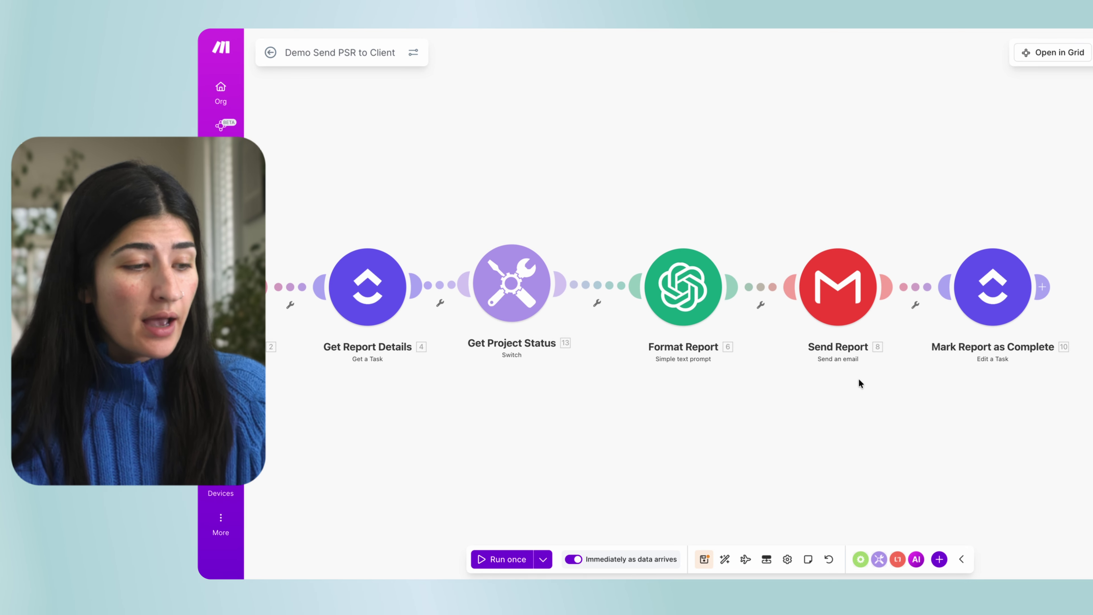
scroll(640, 389, down, 3)
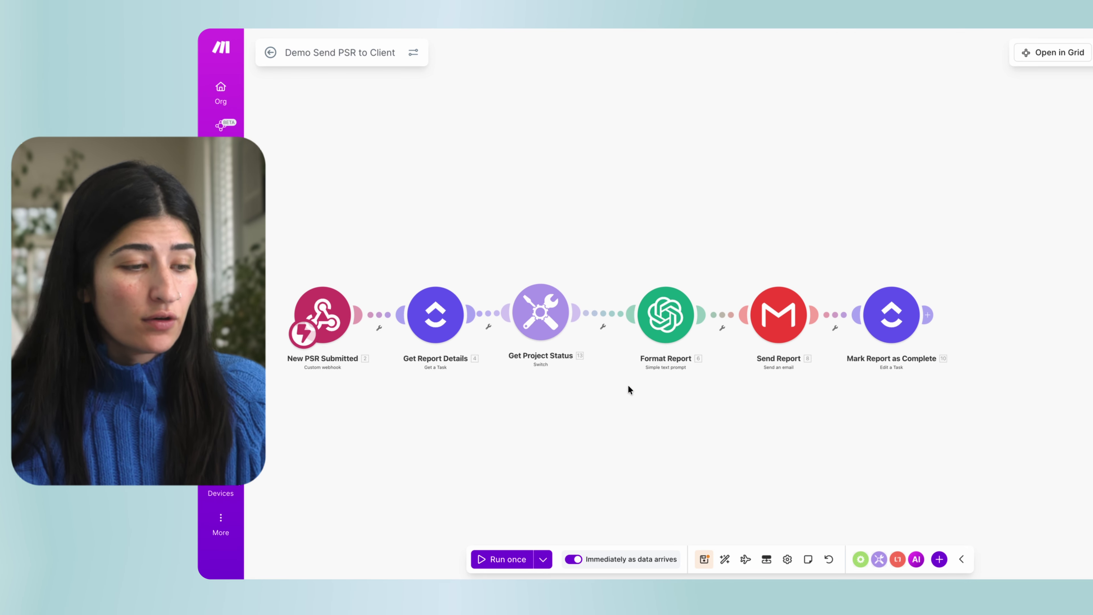